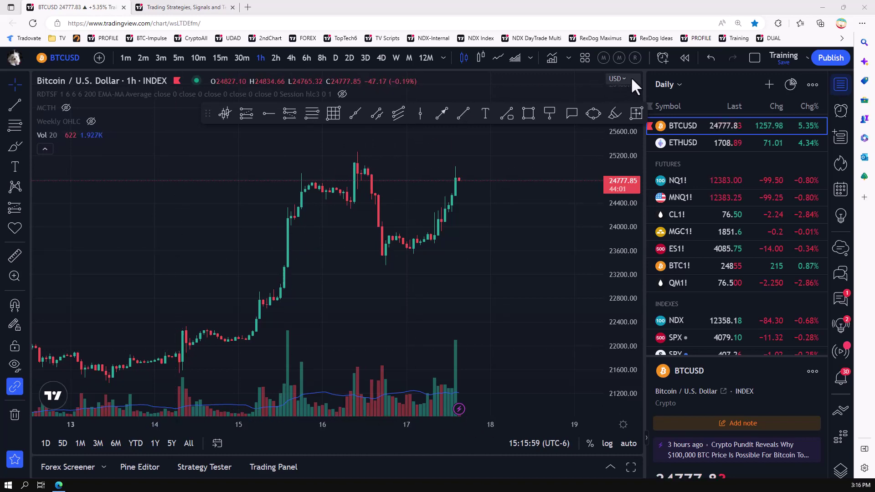
# - Search indicators for 'bollin' and overlay Bollinger Bands (20, close, 2) on the BTCUSD hourly chart
pyautogui.click(551, 61)
pyautogui.write('bo')
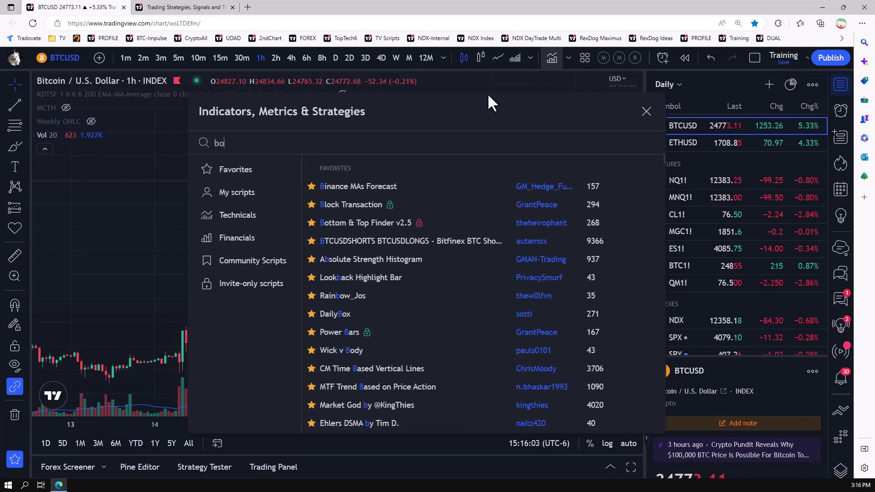
pyautogui.write('llin')
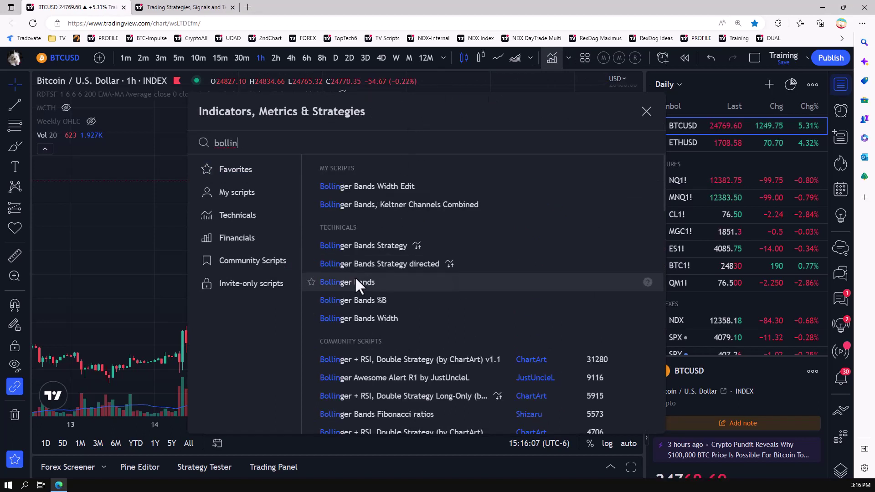
pyautogui.click(341, 283)
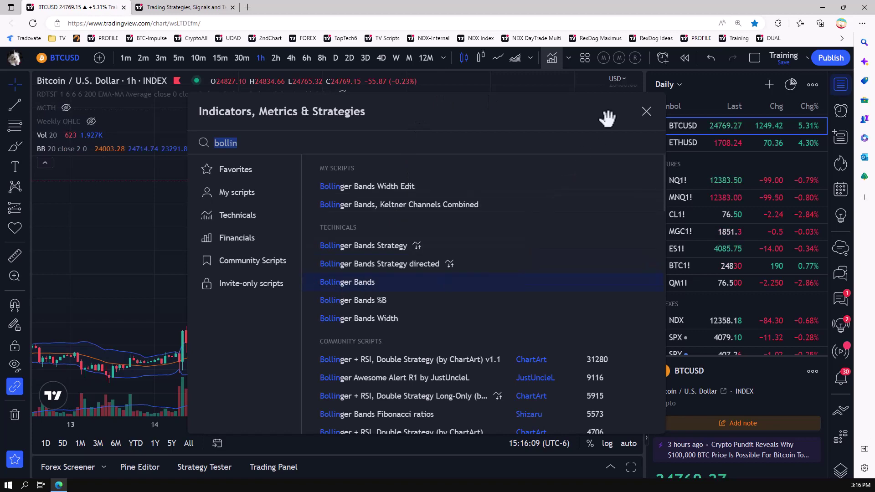
pyautogui.click(646, 111)
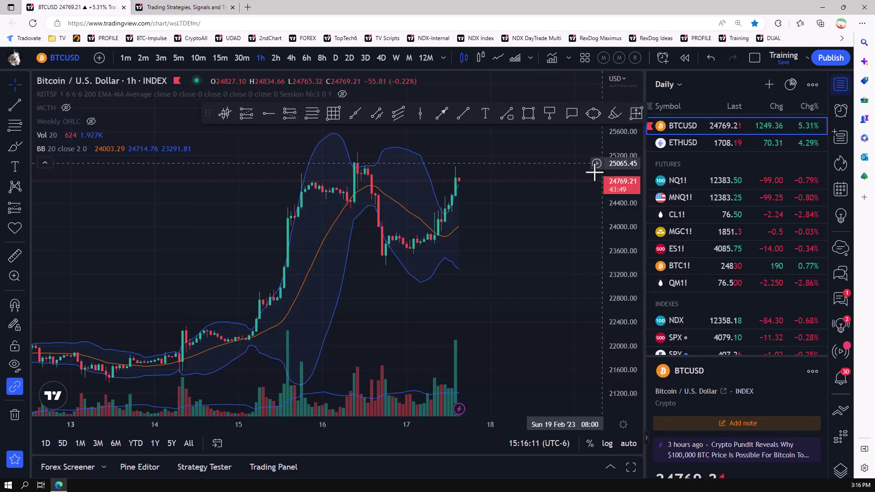
pyautogui.moveTo(72, 134)
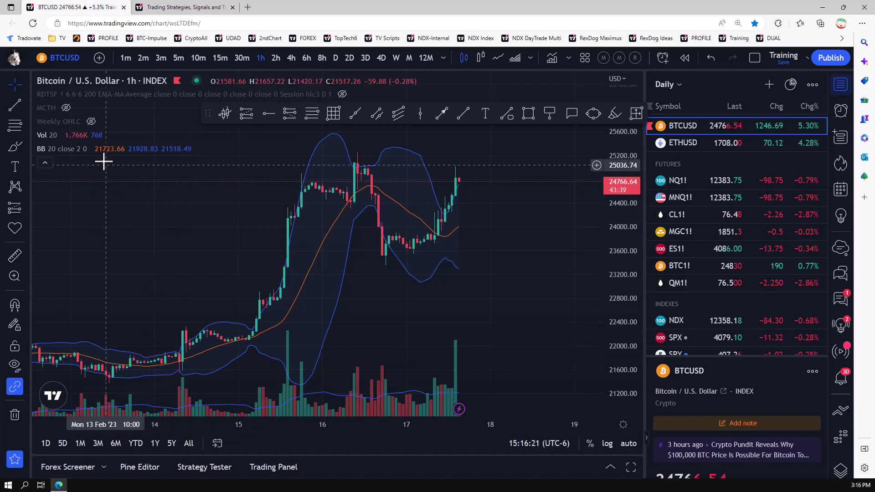
pyautogui.click(113, 149)
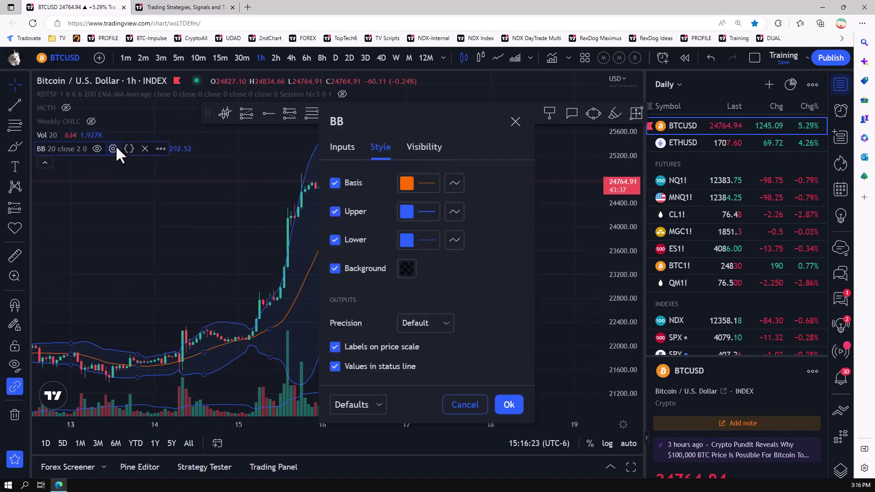
pyautogui.click(342, 147)
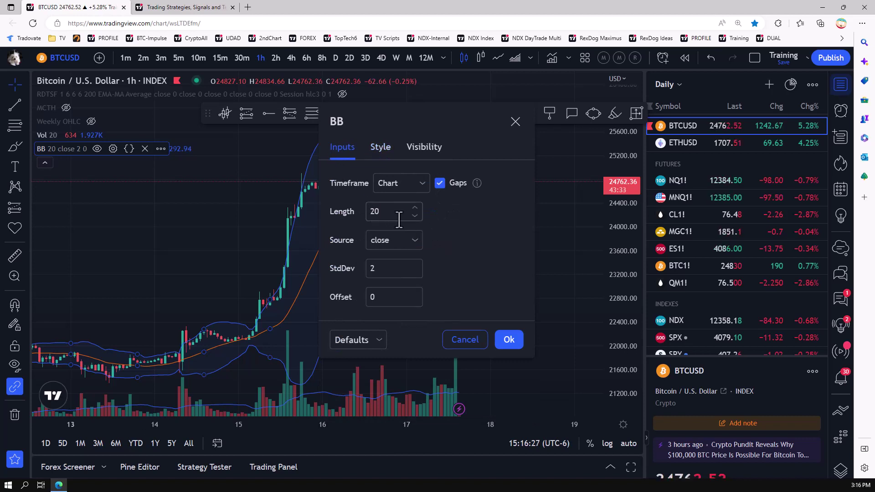
pyautogui.click(465, 340)
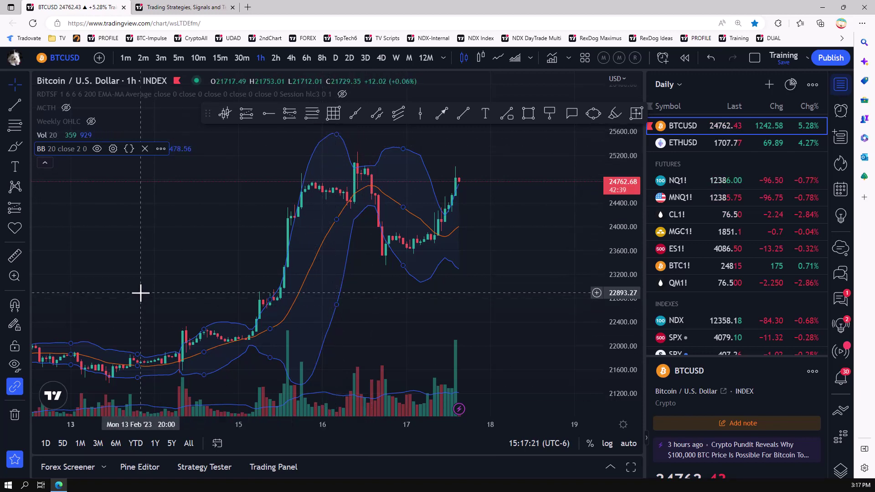
# - Pan and zoom the hourly chart to frame the latest 15–17 Feb candles up close
pyautogui.moveTo(141, 293); pyautogui.dragTo(239, 258)
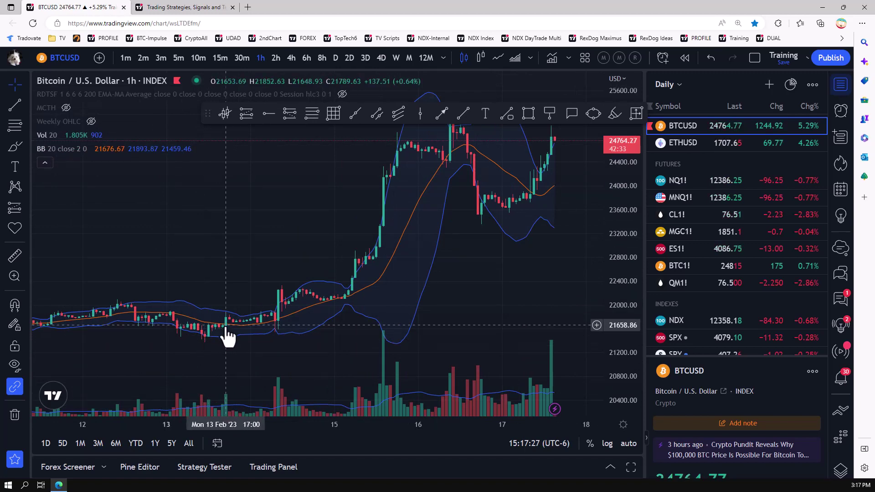
pyautogui.scroll(-5, 233, 356)
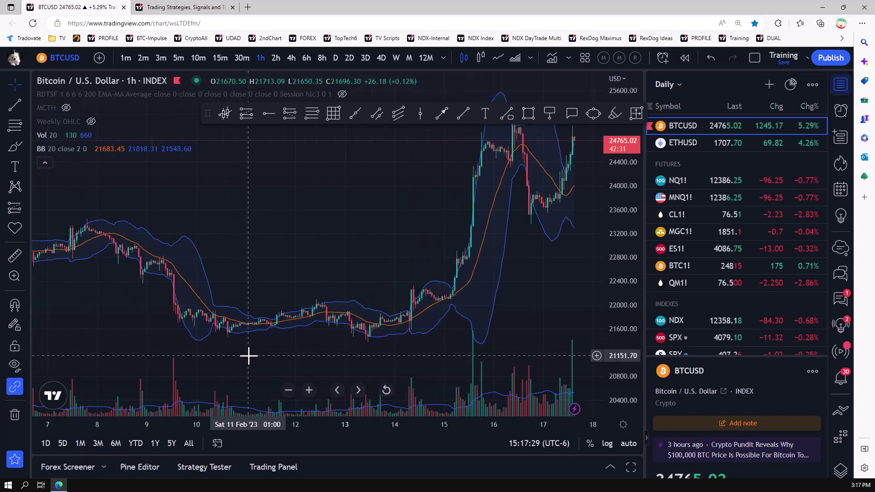
pyautogui.moveTo(287, 264); pyautogui.dragTo(296, 258)
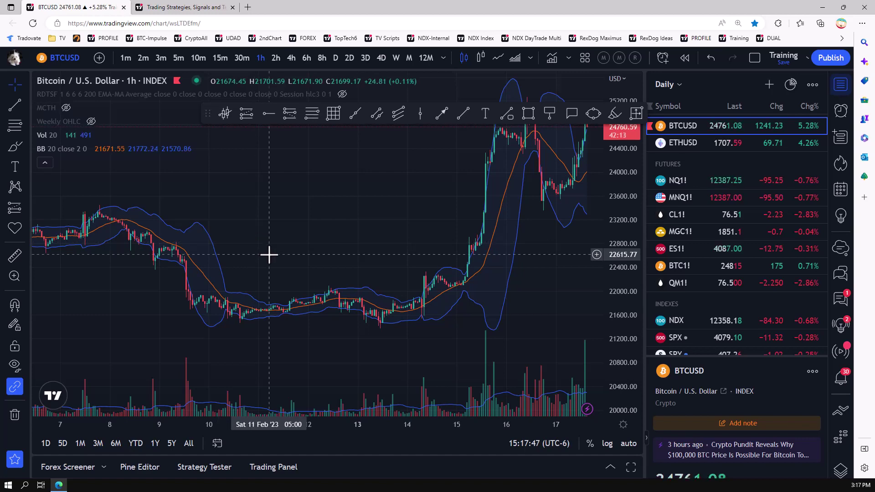
pyautogui.moveTo(416, 223); pyautogui.dragTo(359, 279)
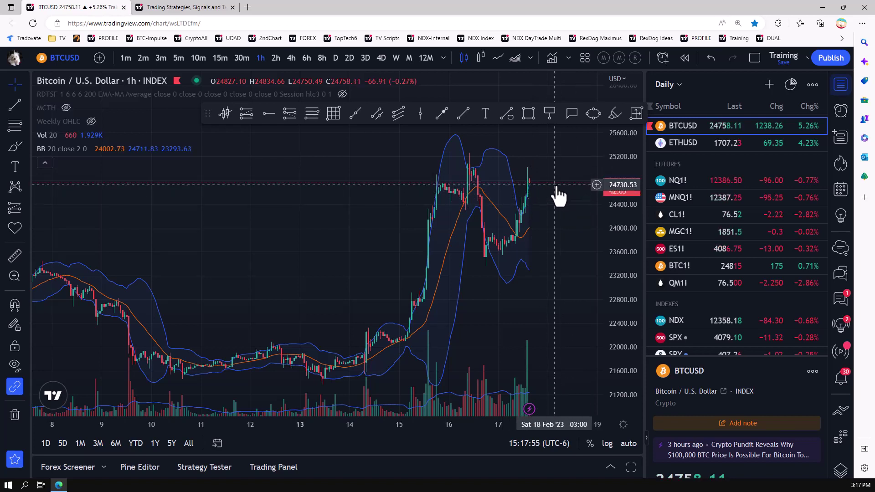
pyautogui.scroll(1, 551, 212)
pyautogui.scroll(4, 552, 212)
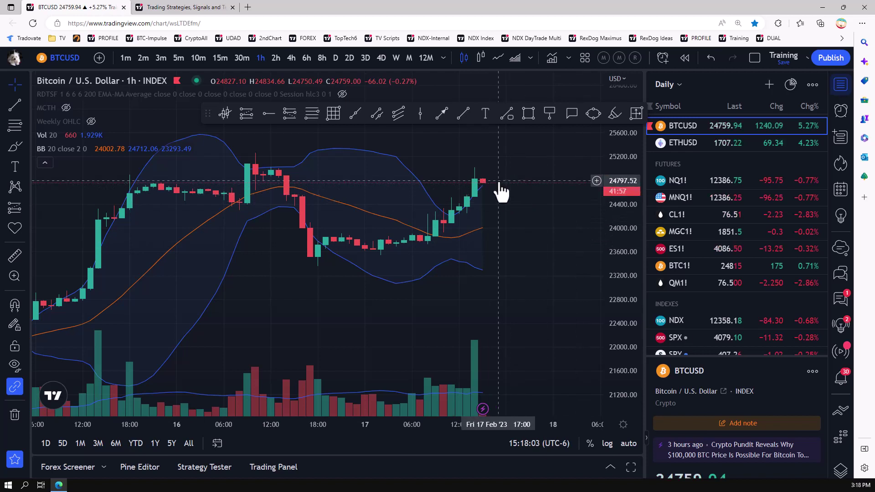
# - Draw a yellow arrow pointing down and right just past the latest candle
pyautogui.click(443, 115)
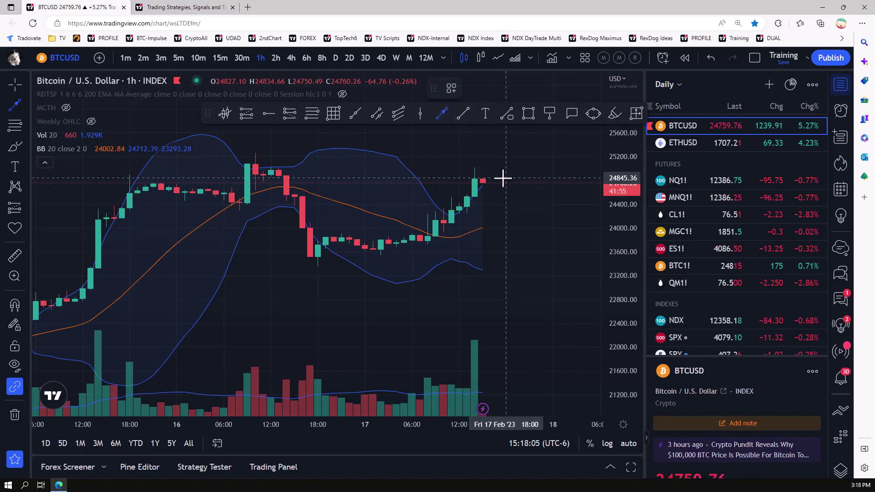
pyautogui.click(503, 178)
pyautogui.click(522, 219)
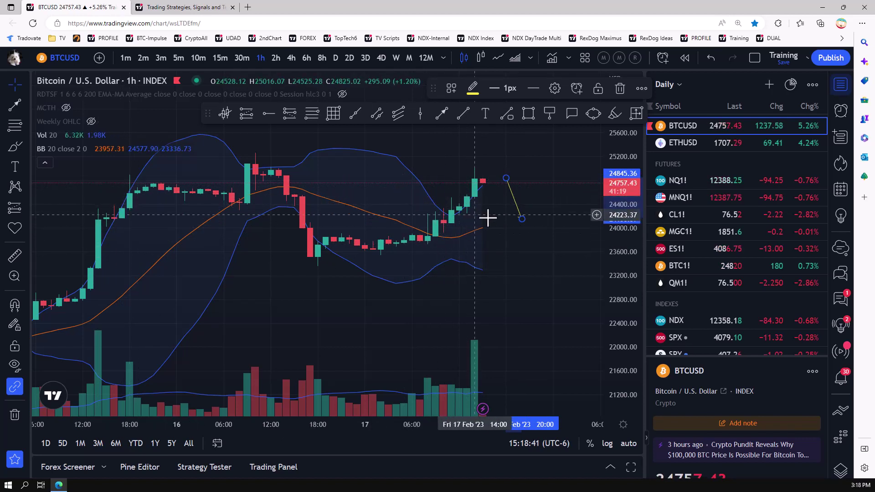
pyautogui.click(444, 120)
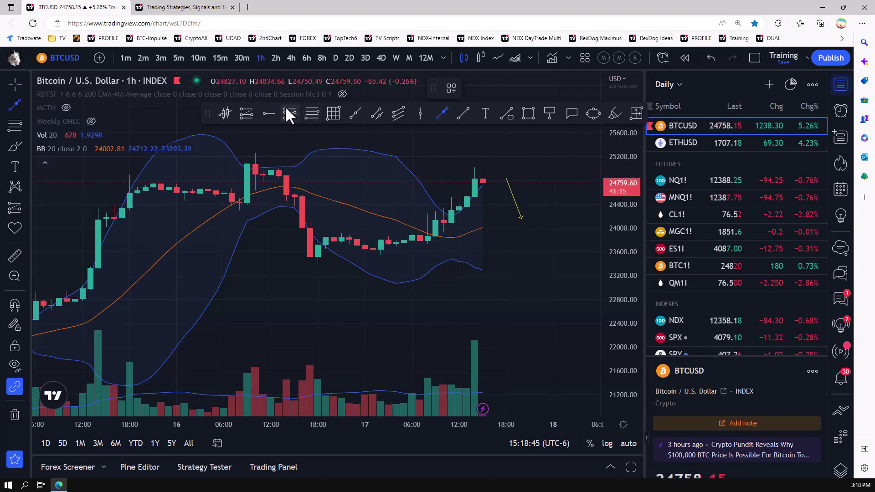
# - Try a Long Position box at the latest candle, then delete it
pyautogui.click(246, 114)
pyautogui.click(475, 187)
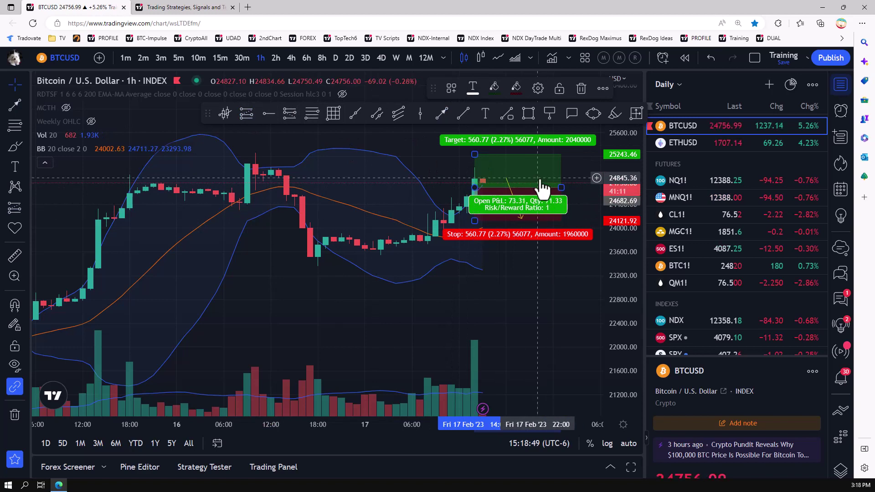
pyautogui.press('Delete')
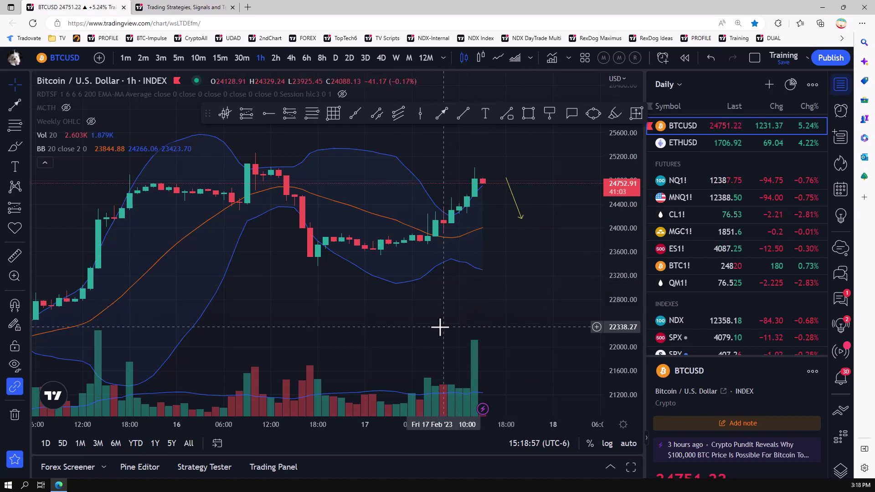
pyautogui.moveTo(308, 412)
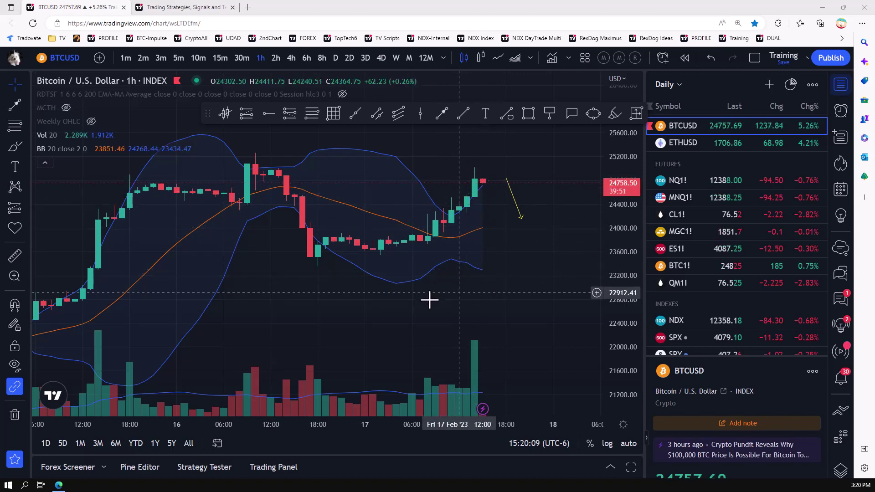
# - Rescale and pan the chart to show the 10–13 Feb sideways candles
pyautogui.scroll(-2, 430, 299)
pyautogui.moveTo(623, 274); pyautogui.dragTo(622, 347)
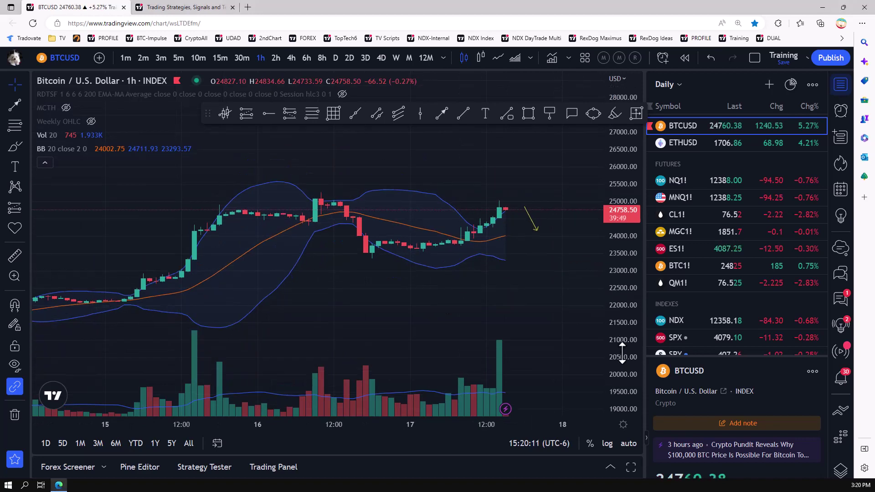
pyautogui.moveTo(360, 306); pyautogui.dragTo(401, 315)
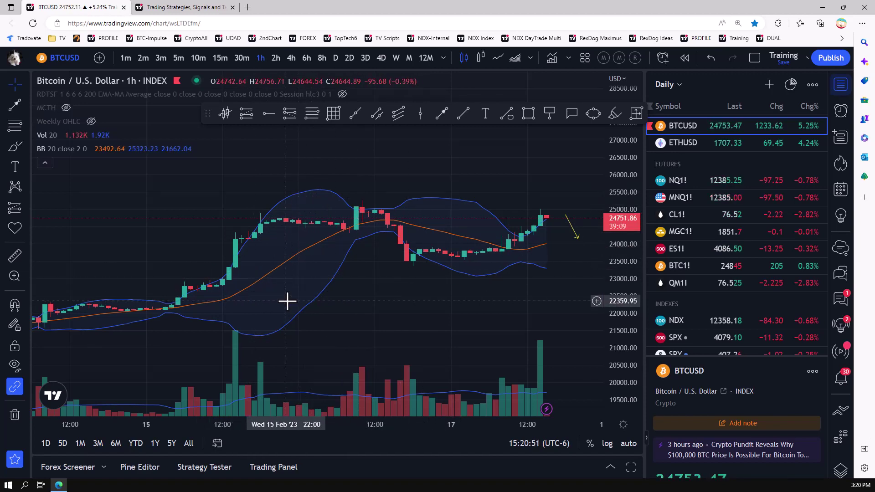
pyautogui.scroll(-2, 349, 321)
pyautogui.scroll(-4, 451, 339)
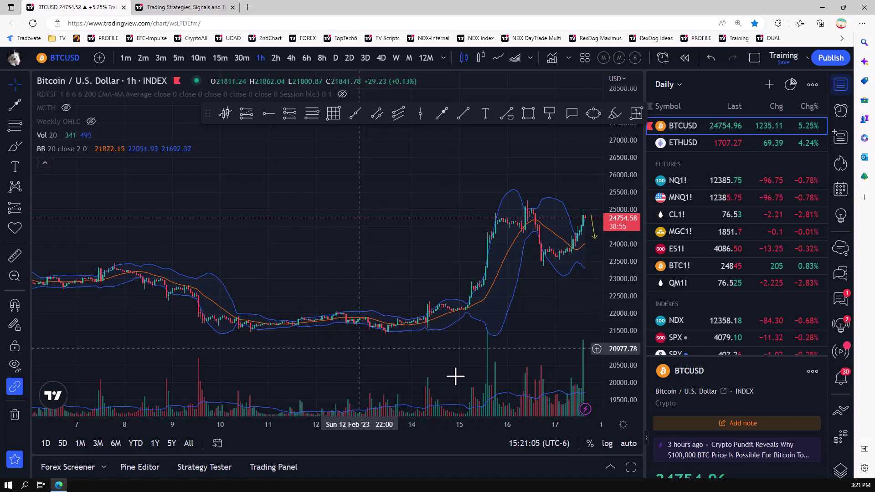
pyautogui.moveTo(627, 359); pyautogui.dragTo(627, 307)
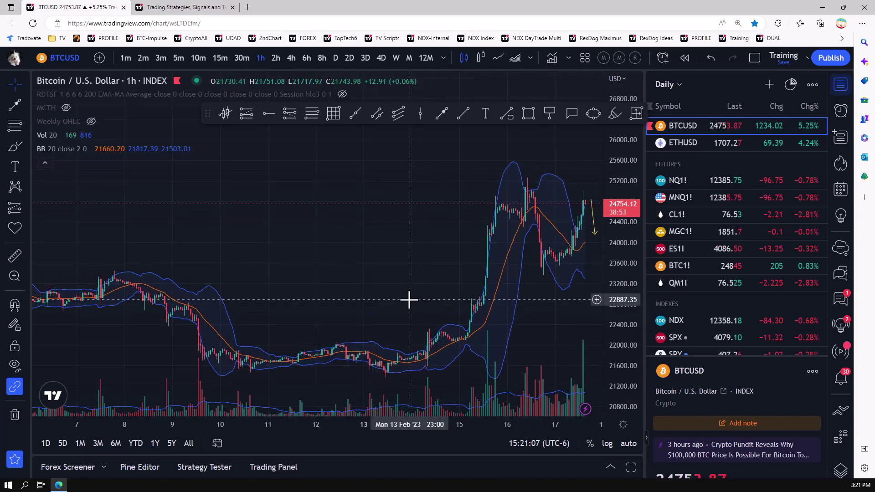
pyautogui.moveTo(408, 299); pyautogui.dragTo(404, 214)
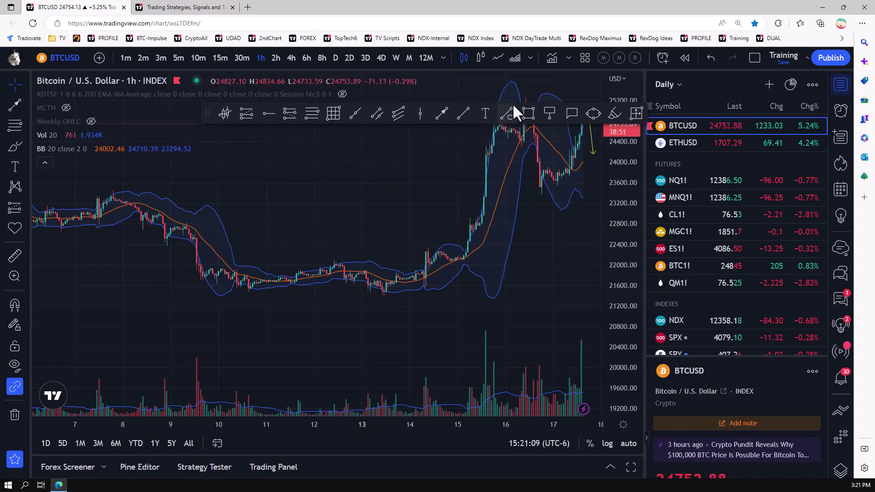
# - Draw a pink ellipse around the 10–13 Feb sideways candles, then delete it
pyautogui.click(594, 113)
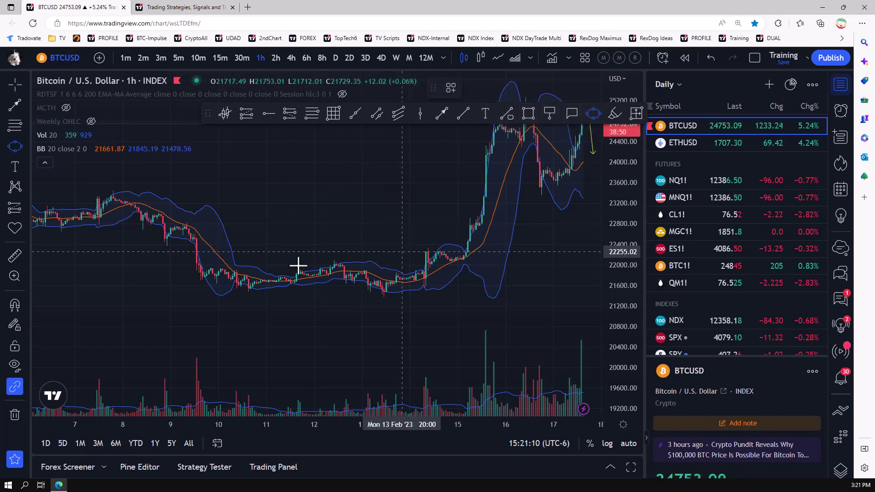
pyautogui.click(230, 253)
pyautogui.click(402, 279)
pyautogui.click(362, 303)
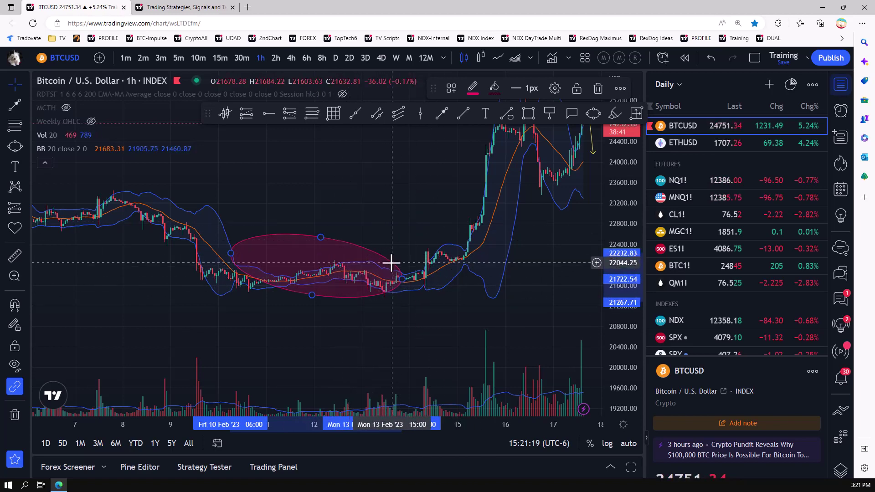
pyautogui.press('Delete')
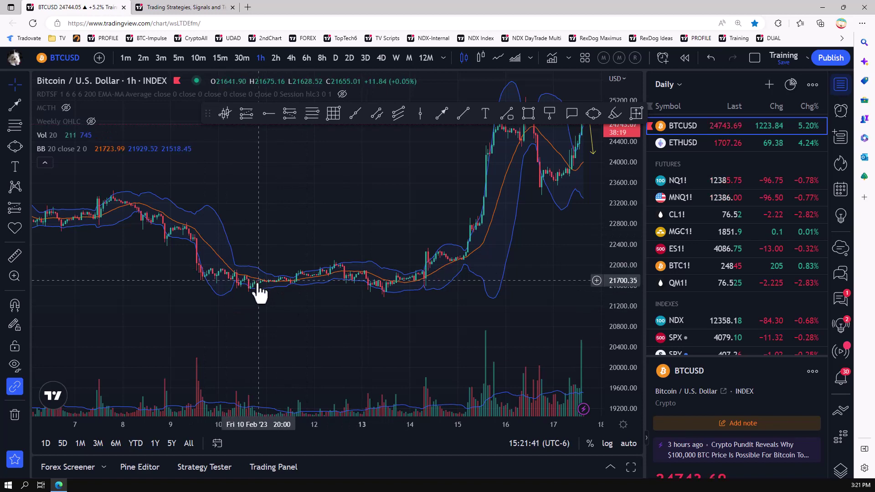
pyautogui.scroll(-1, 282, 296)
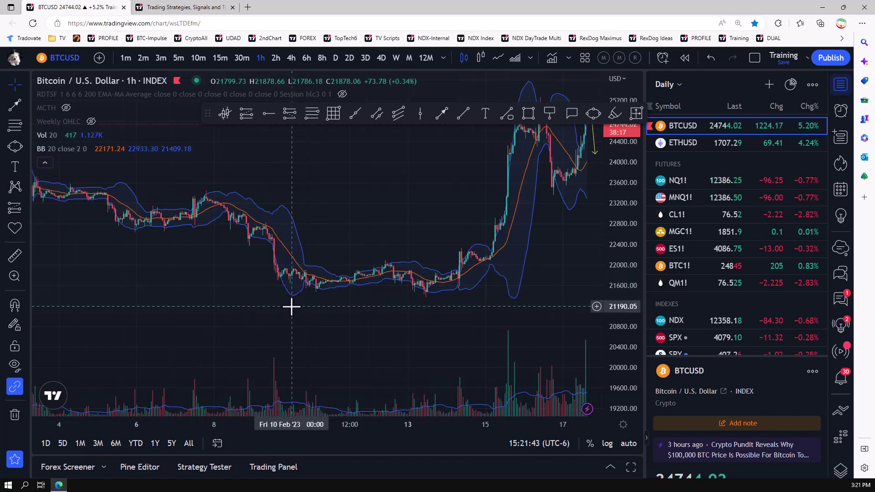
# - Zoom the BTCUSD chart out horizontally
pyautogui.scroll(-2, 357, 330)
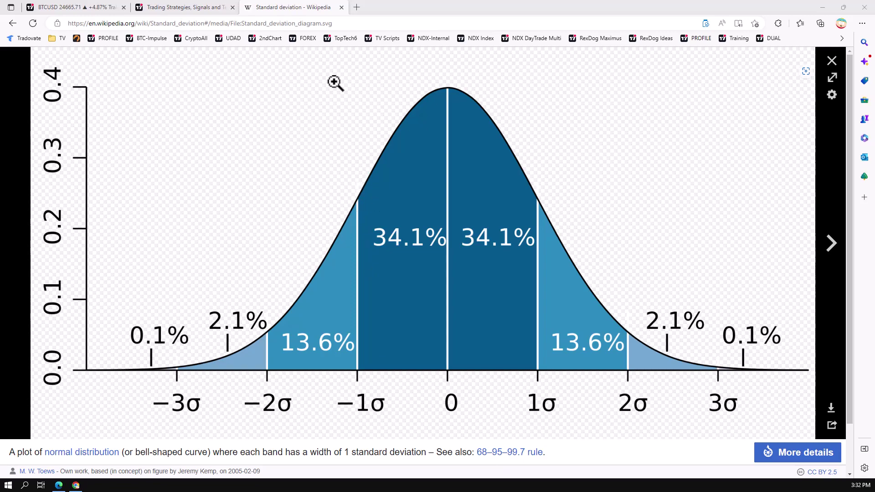
pyautogui.click(203, 7)
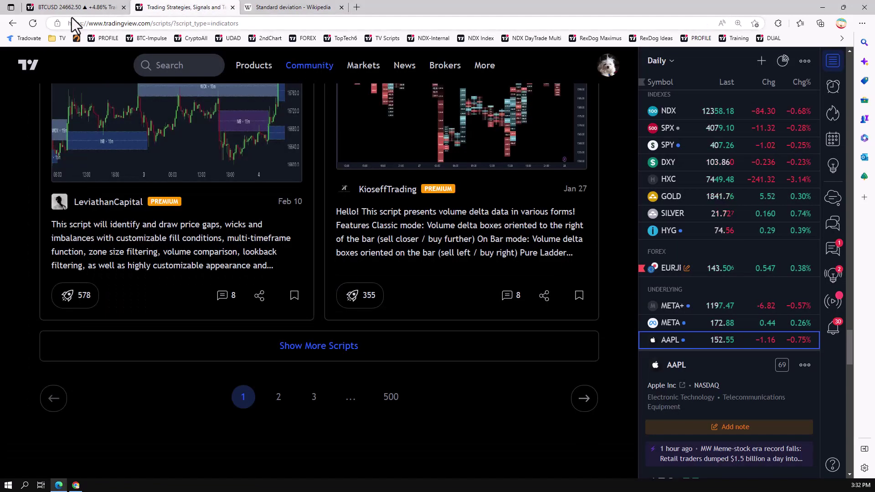
pyautogui.click(81, 9)
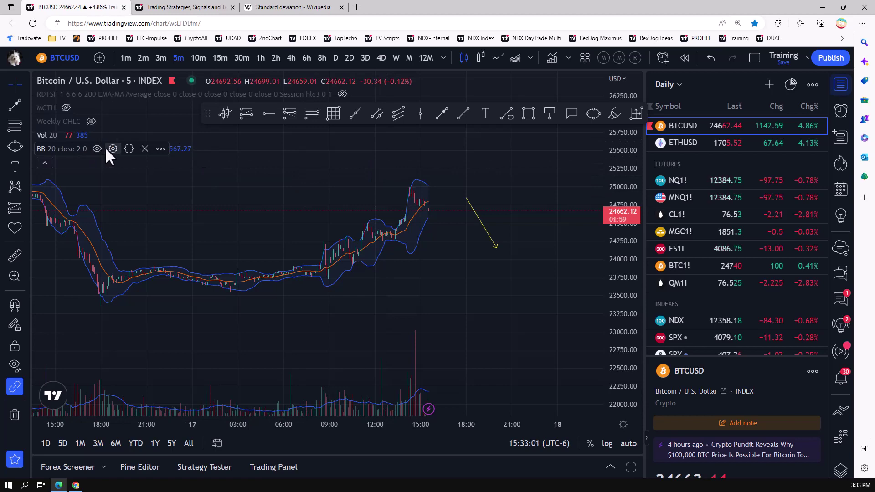
pyautogui.click(110, 149)
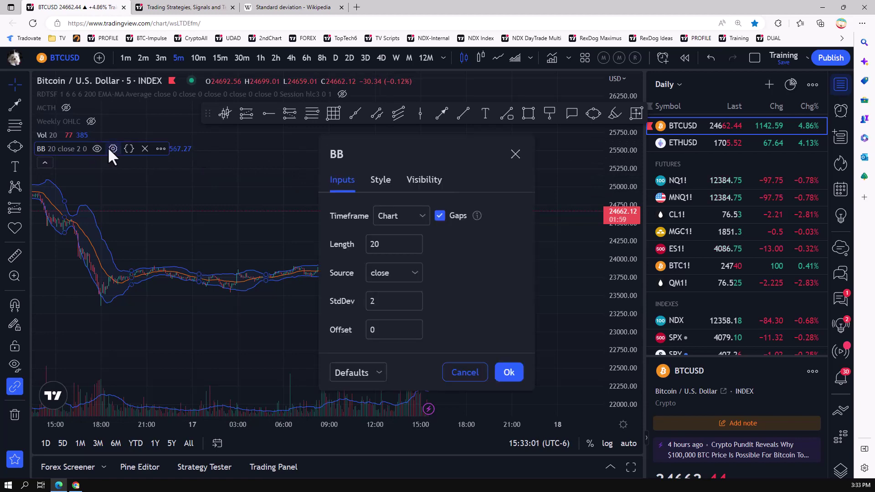
pyautogui.click(472, 373)
pyautogui.click(276, 8)
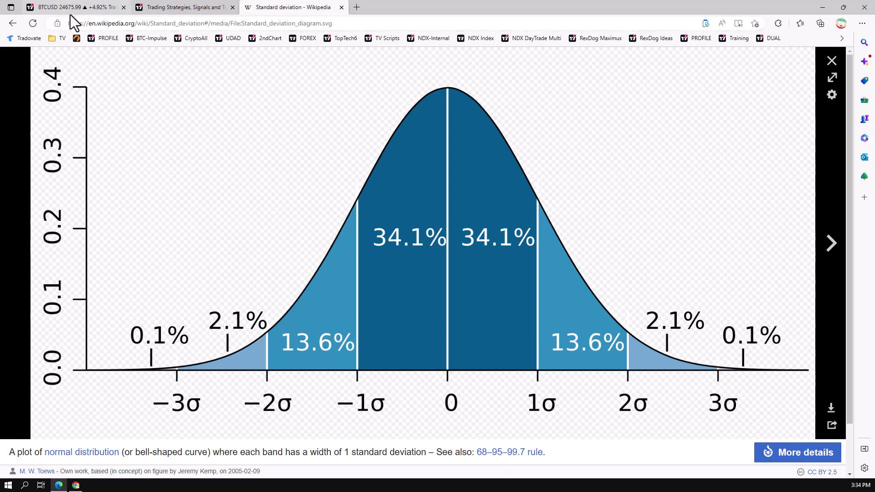
# - Switch back to the TradingView BTCUSD browser tab
pyautogui.click(83, 7)
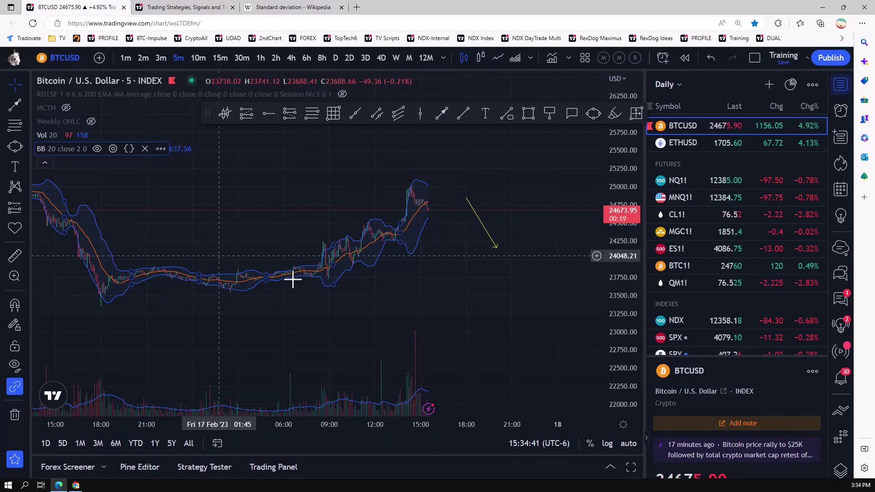
# - Change the Bollinger Bands StdDev from 2 to 1 and reframe the 5-minute chart
pyautogui.click(112, 148)
pyautogui.click(415, 305)
pyautogui.click(510, 374)
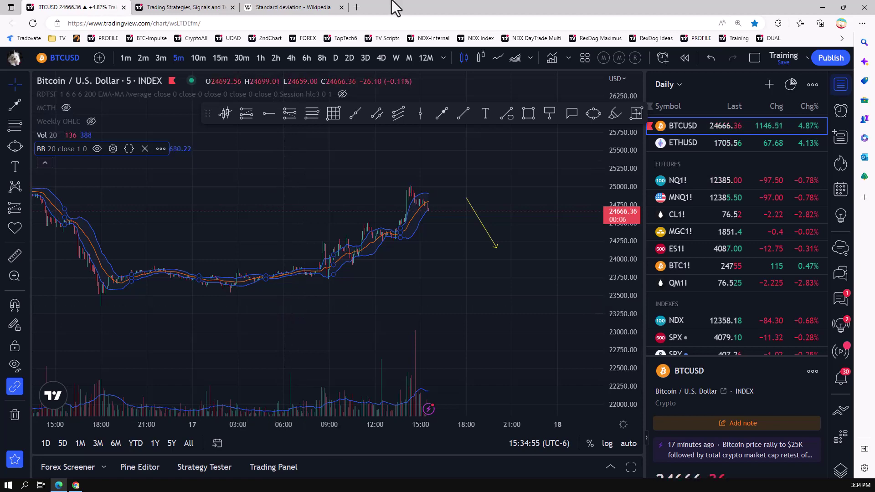
pyautogui.scroll(-3, 217, 292)
pyautogui.scroll(5, 426, 369)
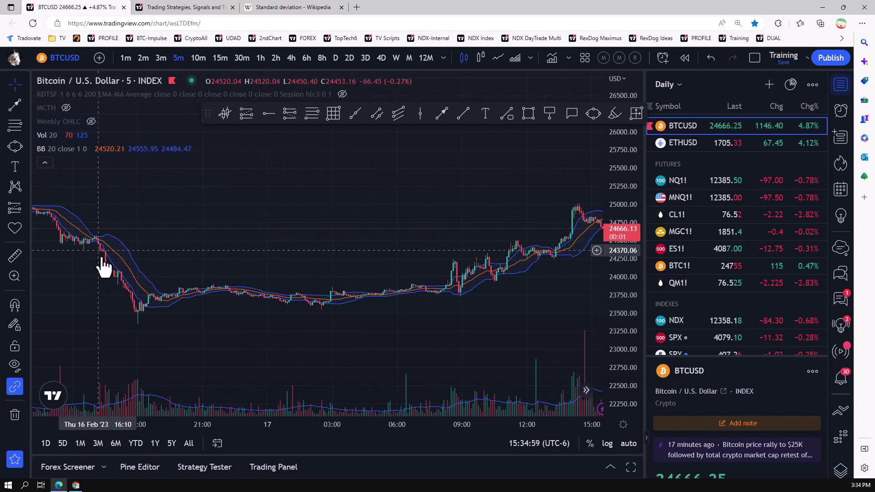
pyautogui.hscroll(-5, 146, 238)
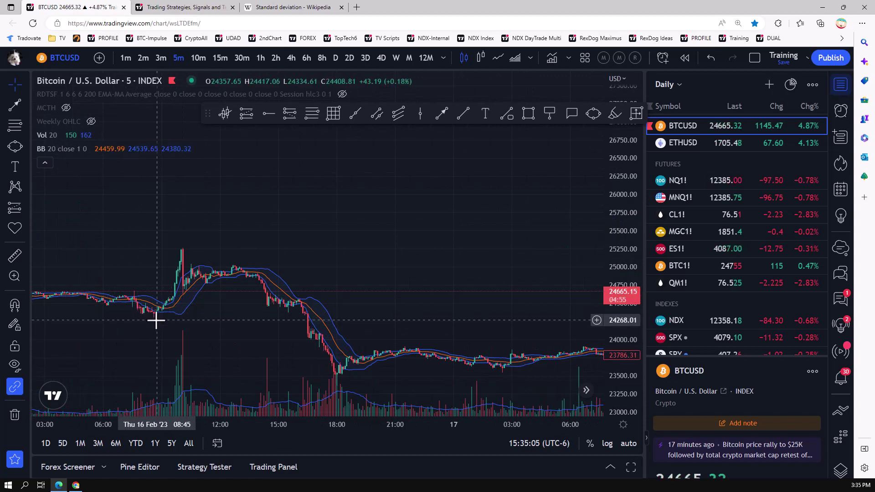
pyautogui.moveTo(177, 322); pyautogui.dragTo(349, 286)
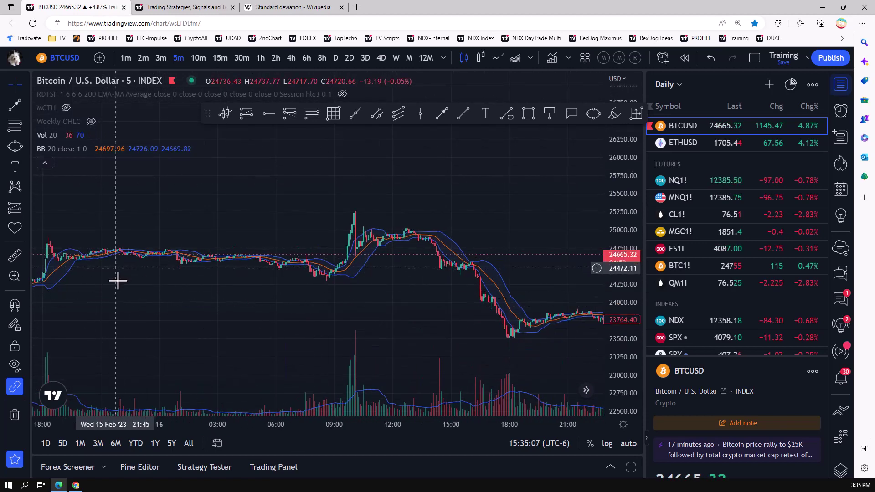
pyautogui.moveTo(618, 313); pyautogui.dragTo(617, 318)
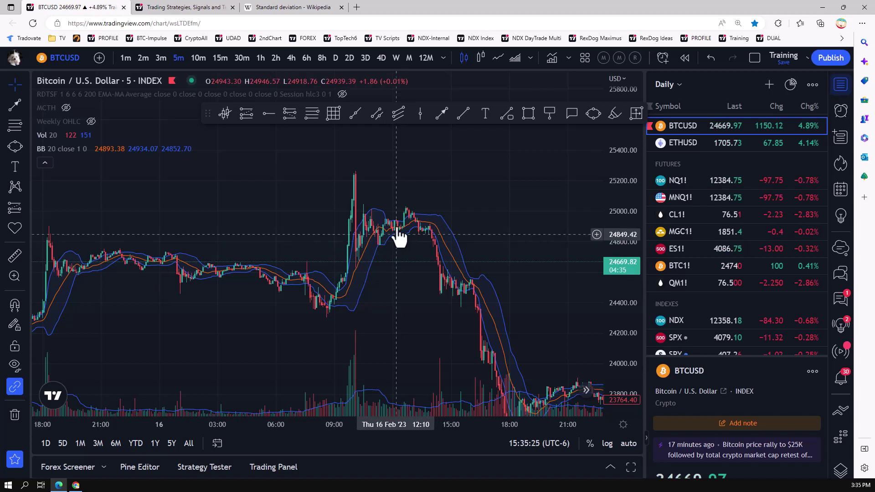
# - Set the Bollinger Bands StdDev back to 2
pyautogui.moveTo(83, 156)
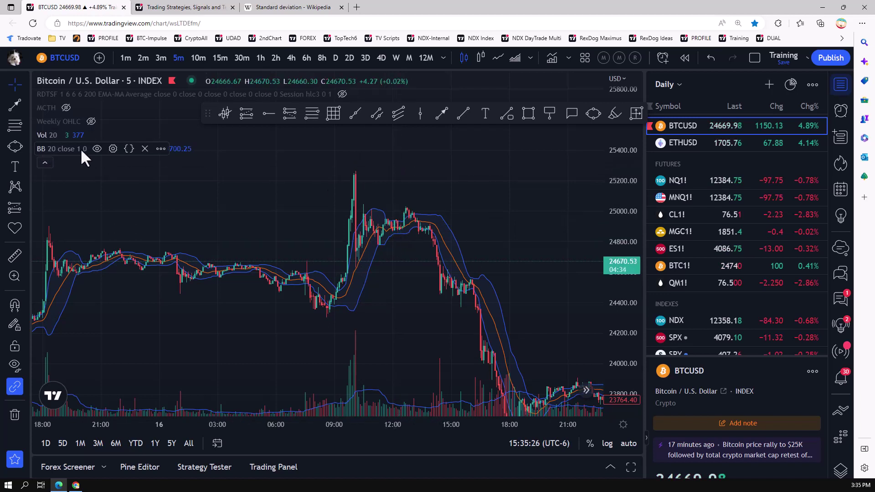
pyautogui.click(112, 148)
pyautogui.click(417, 297)
pyautogui.click(504, 374)
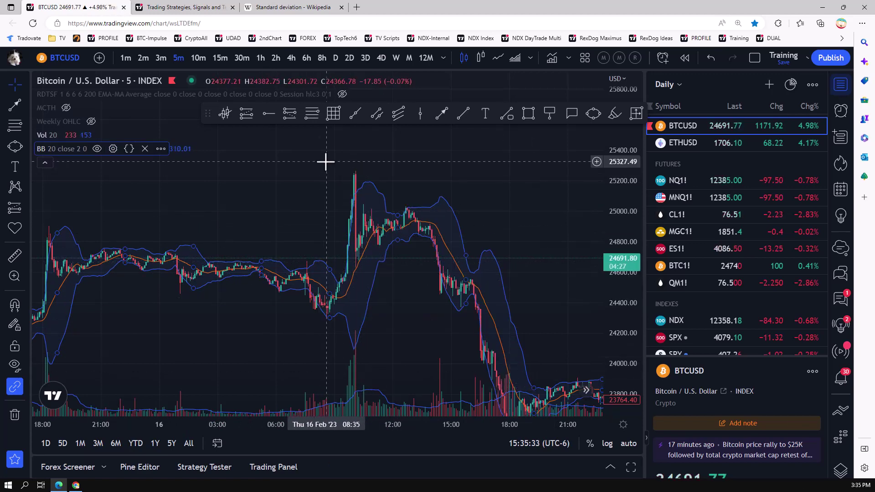
# - Raise the Bollinger Bands StdDev to 3 and rescale the chart to fit the wider bands
pyautogui.click(113, 149)
pyautogui.click(417, 297)
pyautogui.click(510, 372)
pyautogui.moveTo(231, 347); pyautogui.dragTo(274, 305)
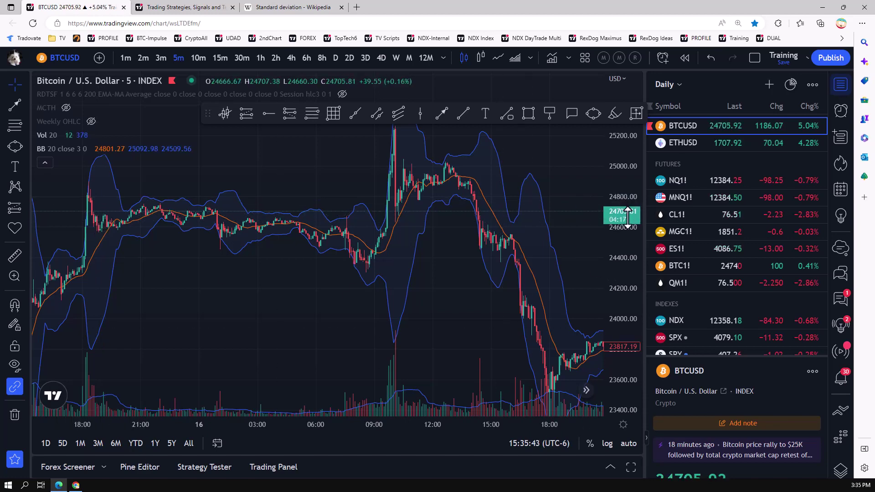
pyautogui.moveTo(629, 231); pyautogui.dragTo(480, 301)
pyautogui.moveTo(198, 348); pyautogui.dragTo(377, 274)
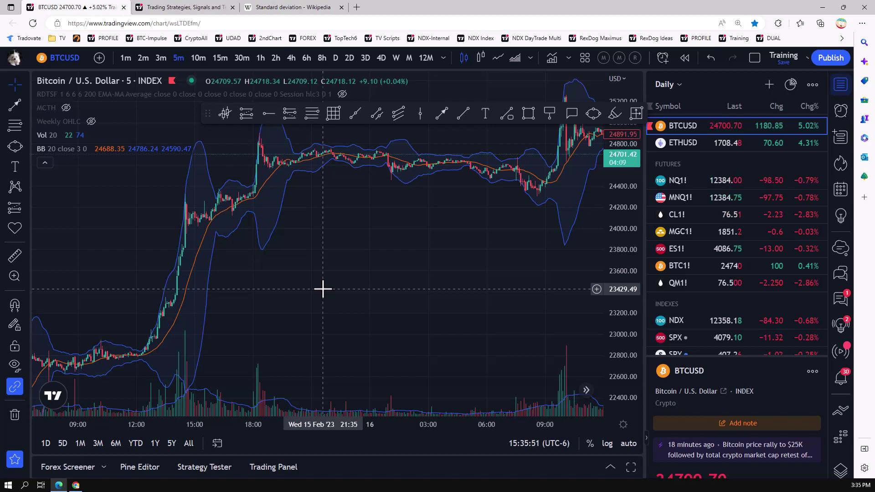
pyautogui.moveTo(620, 287); pyautogui.dragTo(621, 369)
pyautogui.moveTo(378, 344); pyautogui.dragTo(412, 305)
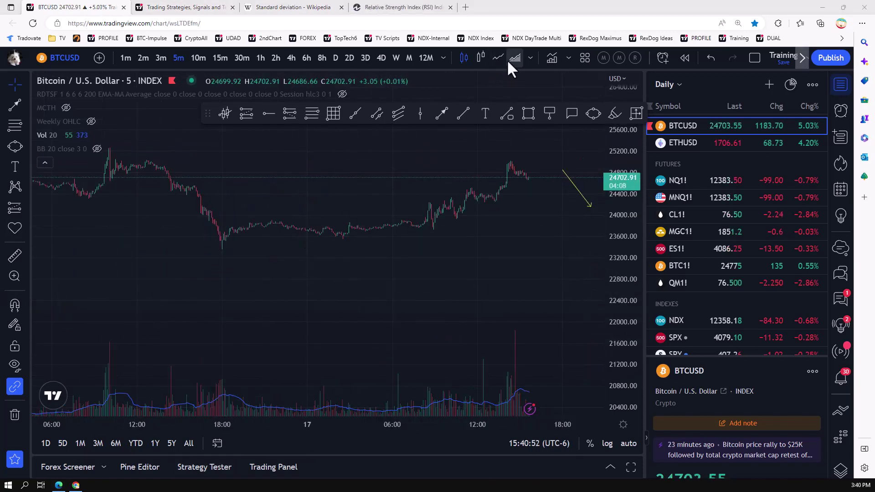
# - Add an RSI 14 pane below the BTCUSD chart, then open the Investopedia RSI article
pyautogui.click(550, 57)
pyautogui.write('rsi')
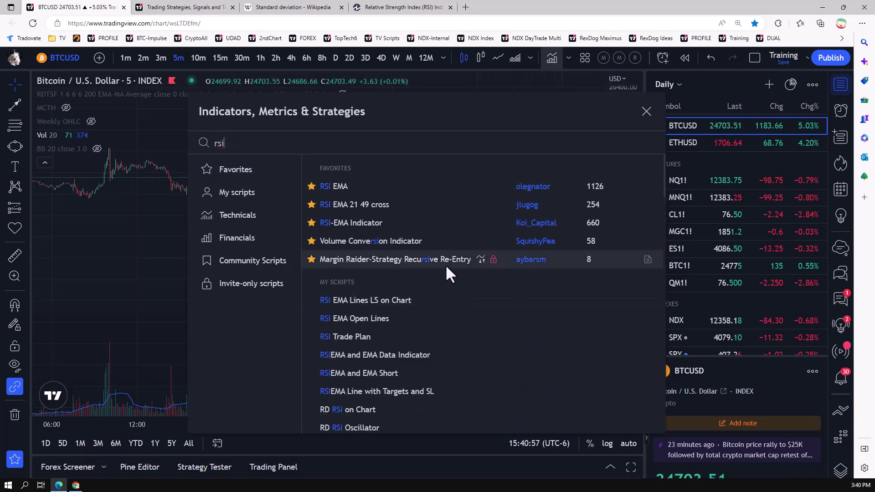
pyautogui.scroll(-6, 445, 264)
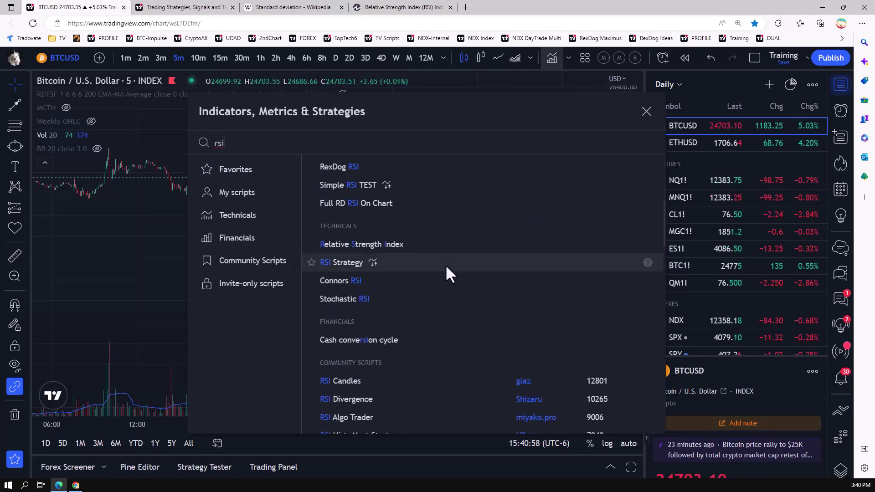
pyautogui.click(374, 244)
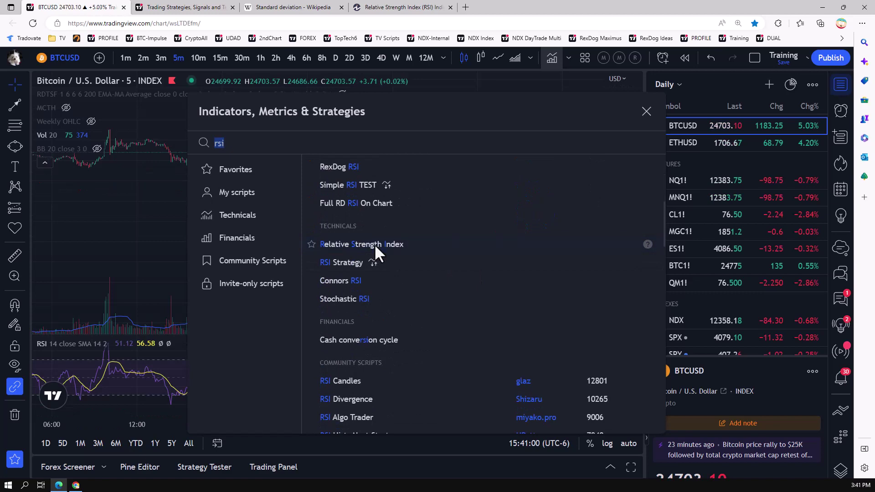
pyautogui.click(127, 253)
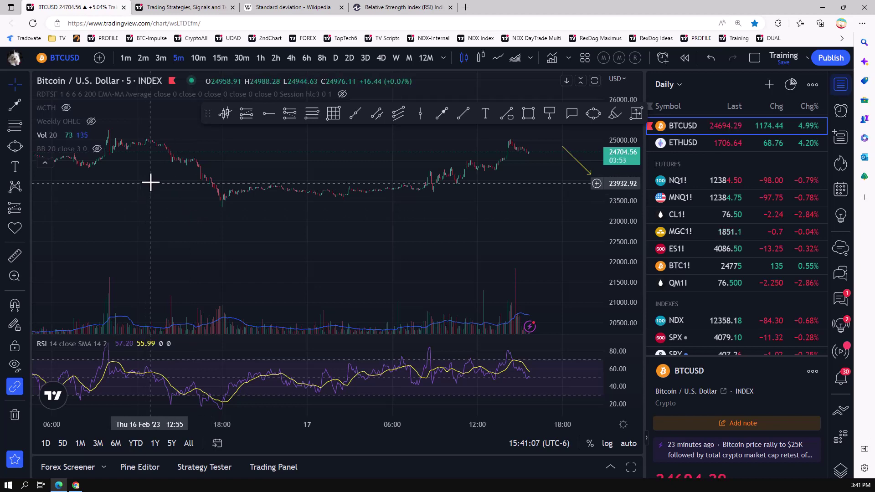
pyautogui.click(397, 9)
pyautogui.click(498, 173)
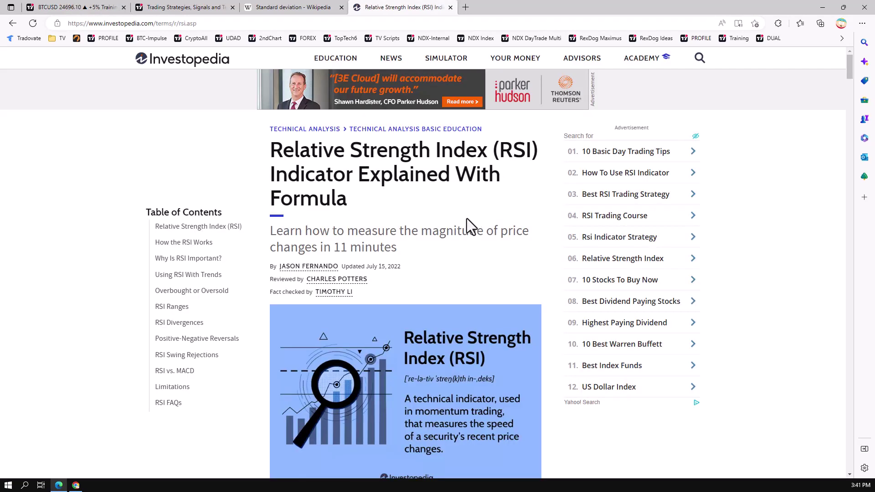
# - Scroll the Investopedia RSI article down to its 'Using RSI With Trends' section
pyautogui.scroll(-10, 437, 231)
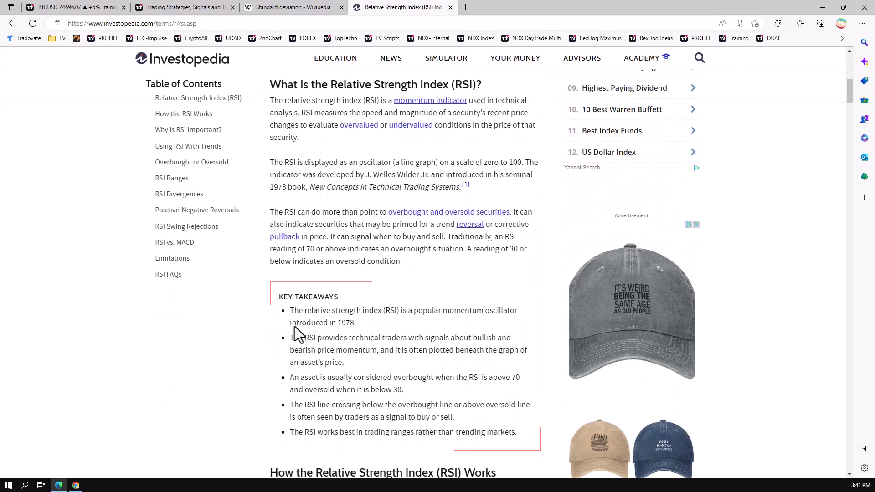
pyautogui.scroll(-10, 365, 337)
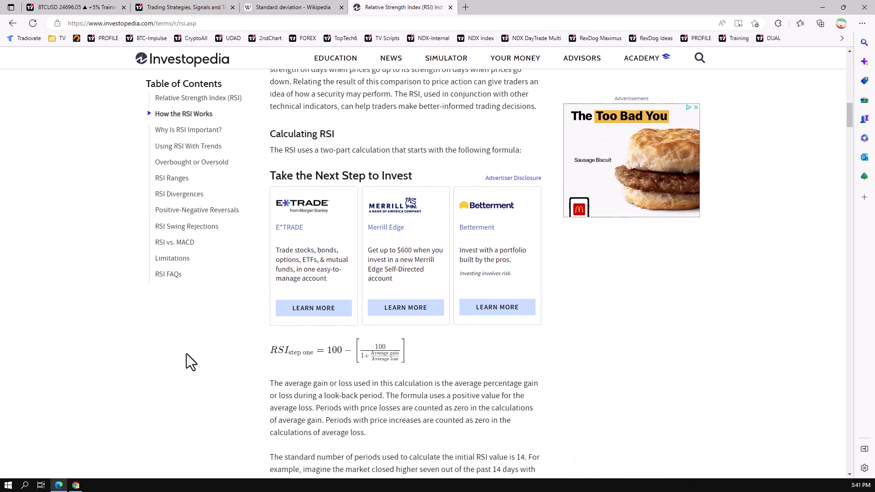
pyautogui.scroll(-9, 412, 349)
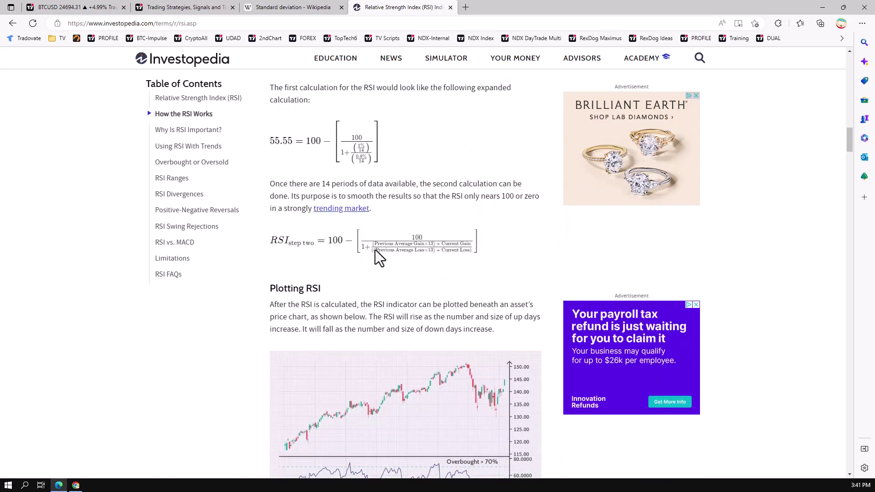
pyautogui.scroll(-10, 202, 321)
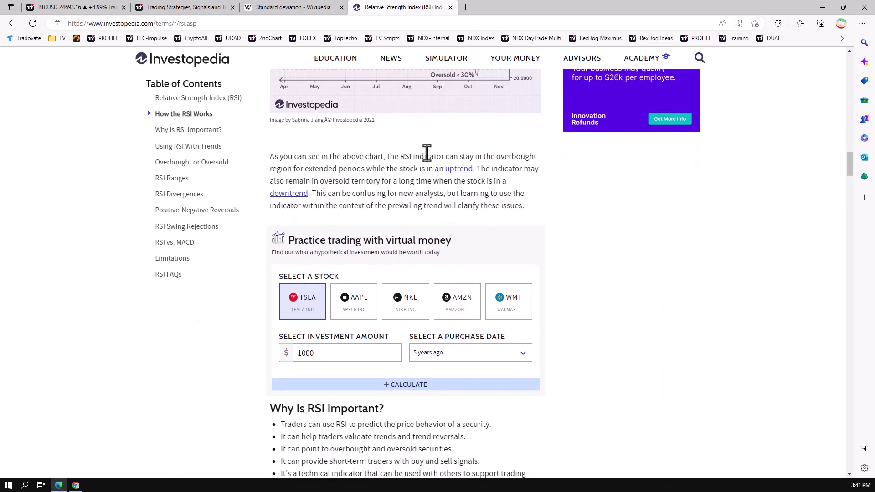
pyautogui.scroll(-10, 636, 354)
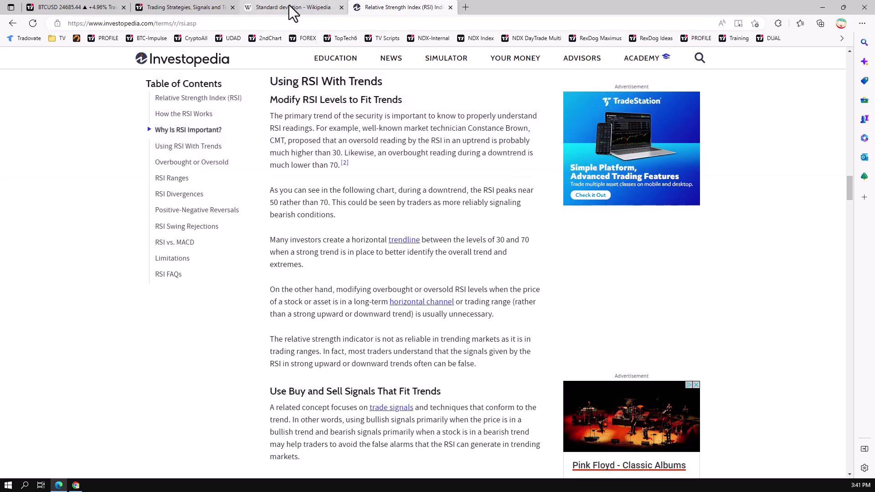
# - Switch from the RSI article to the BTCUSD 5-minute chart tab with its RSI pane
pyautogui.moveTo(293, 9)
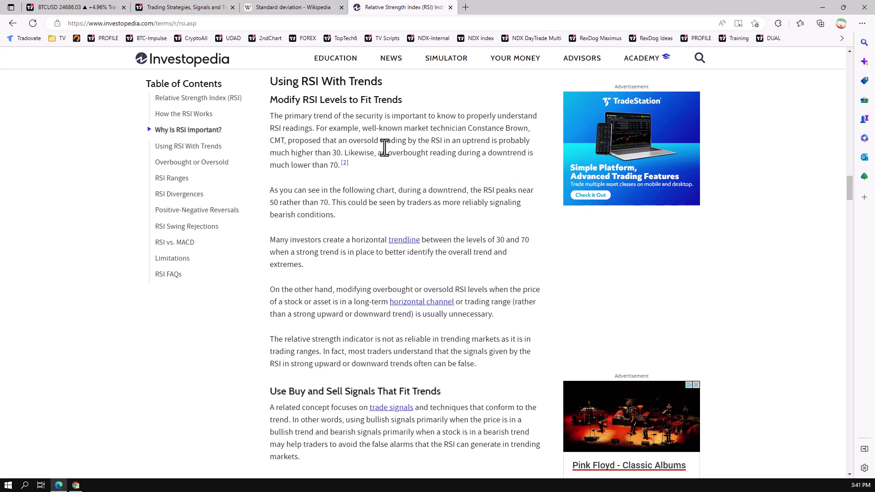
pyautogui.click(49, 8)
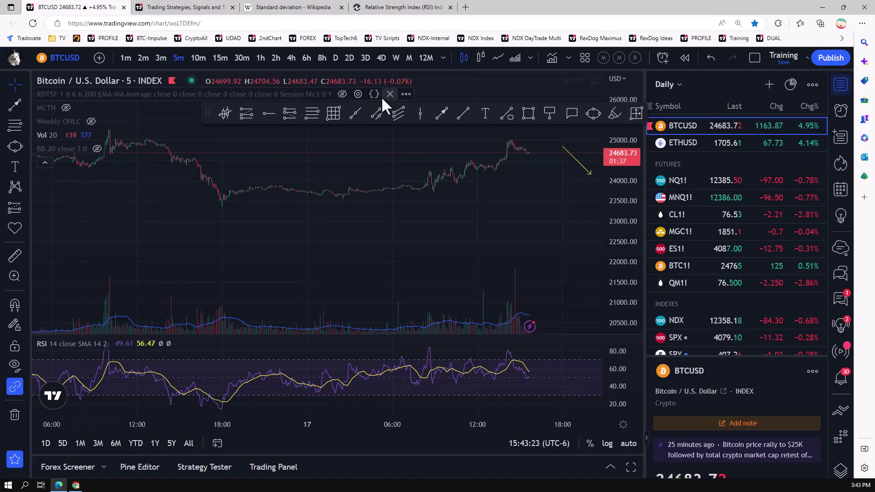
# - Return to the Investopedia RSI article and scroll to the 'Plotting RSI' 70%/30% chart
pyautogui.click(412, 8)
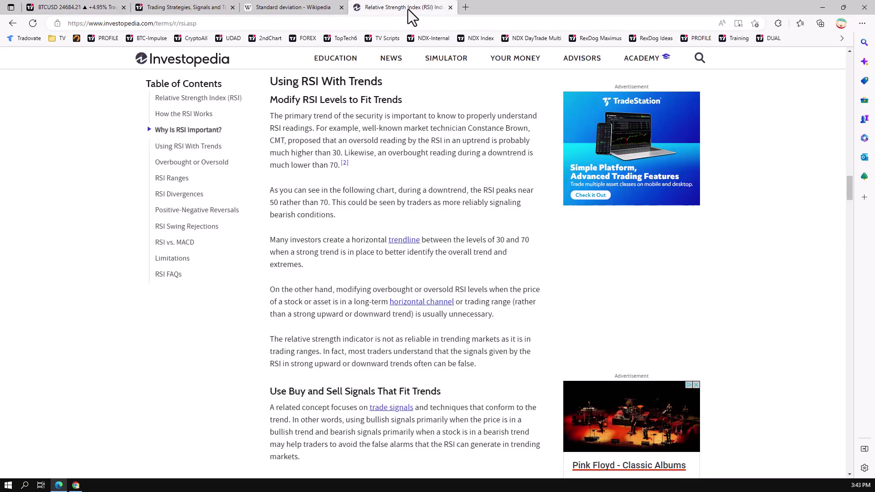
pyautogui.scroll(10, 450, 154)
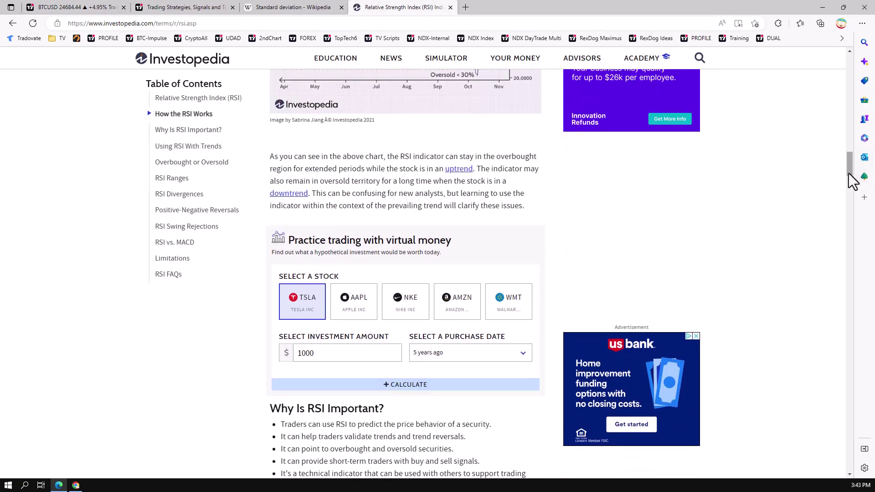
pyautogui.moveTo(850, 177); pyautogui.dragTo(848, 160)
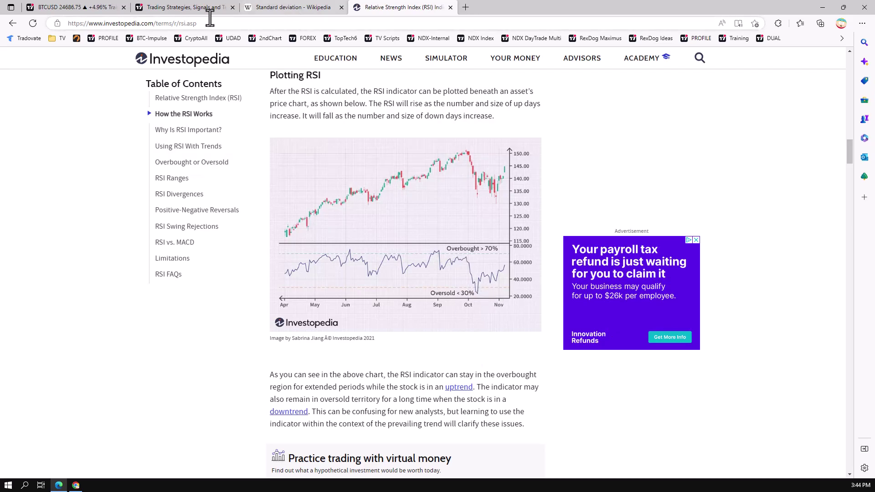
# - Back on the BTCUSD chart, stretch the price scale taller and recentre the candles
pyautogui.click(80, 10)
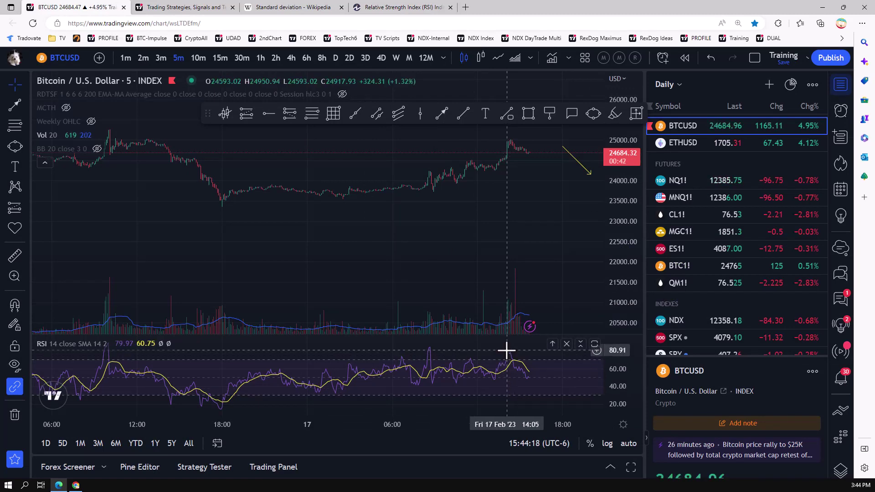
pyautogui.moveTo(631, 253); pyautogui.dragTo(630, 214)
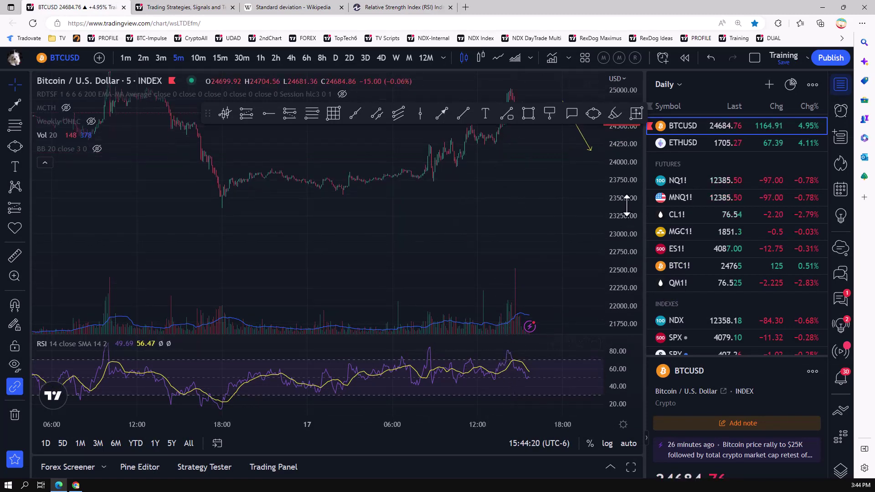
pyautogui.moveTo(546, 227); pyautogui.dragTo(525, 289)
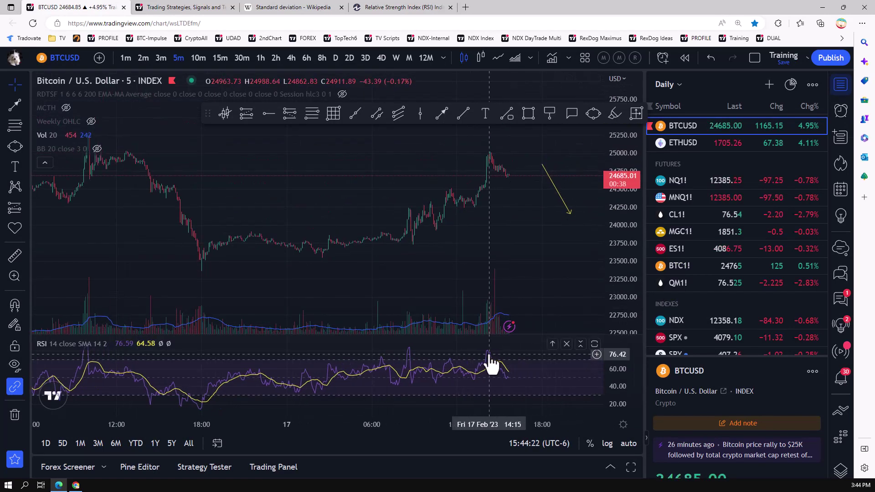
# - Recheck the RSI article, then zoom and pan the chart to show the 18:00–15:00 span
pyautogui.click(412, 11)
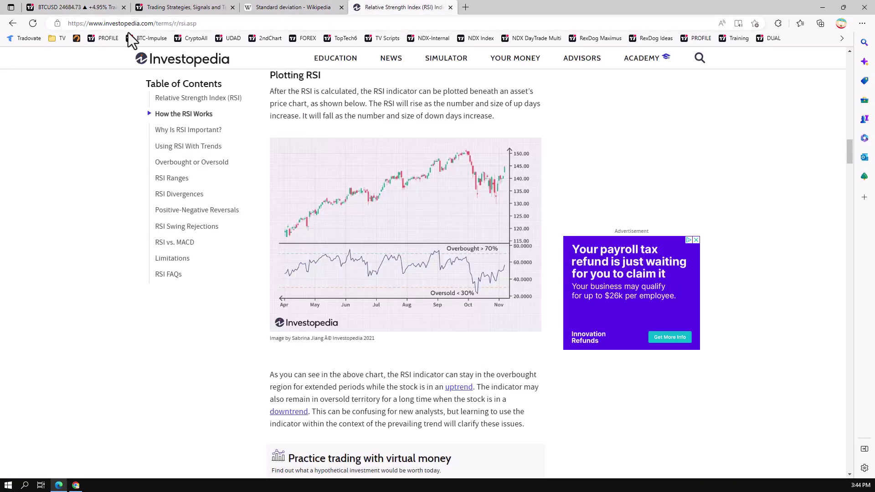
pyautogui.click(119, 12)
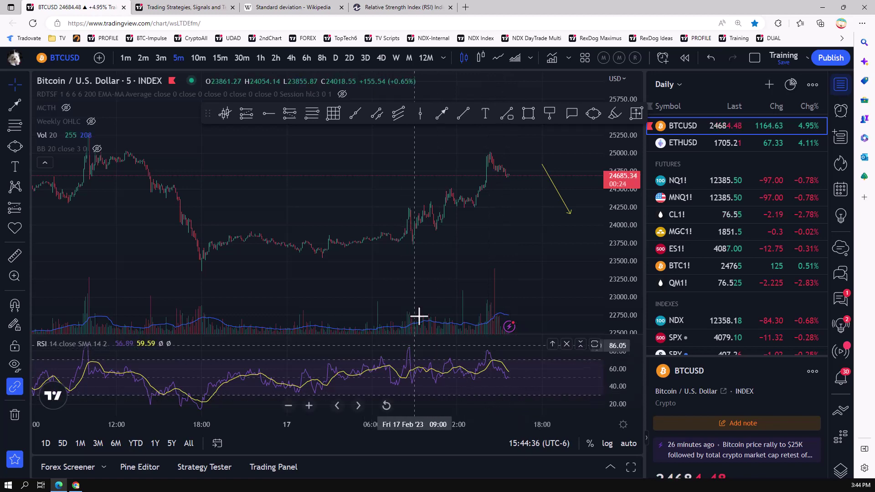
pyautogui.scroll(4, 404, 240)
pyautogui.moveTo(399, 243); pyautogui.dragTo(504, 250)
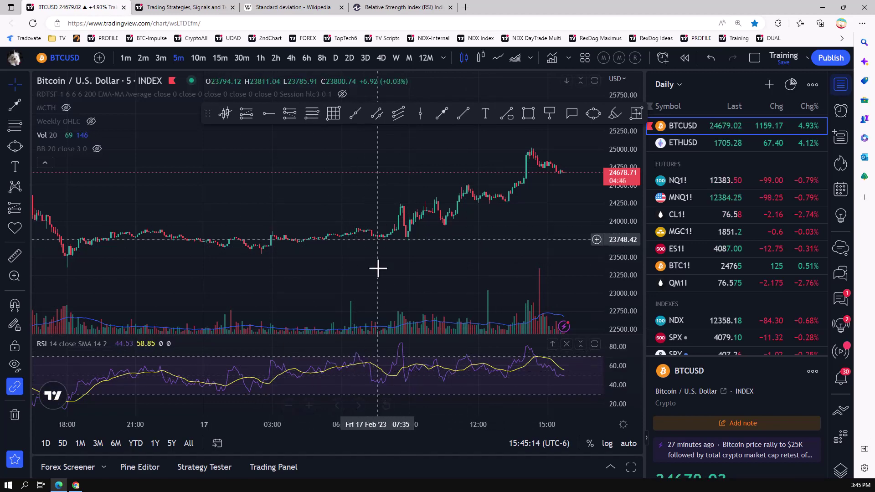
# - Draw vertical lines at the RSI turning points near 06:35 and 07:45
pyautogui.scroll(3, 371, 301)
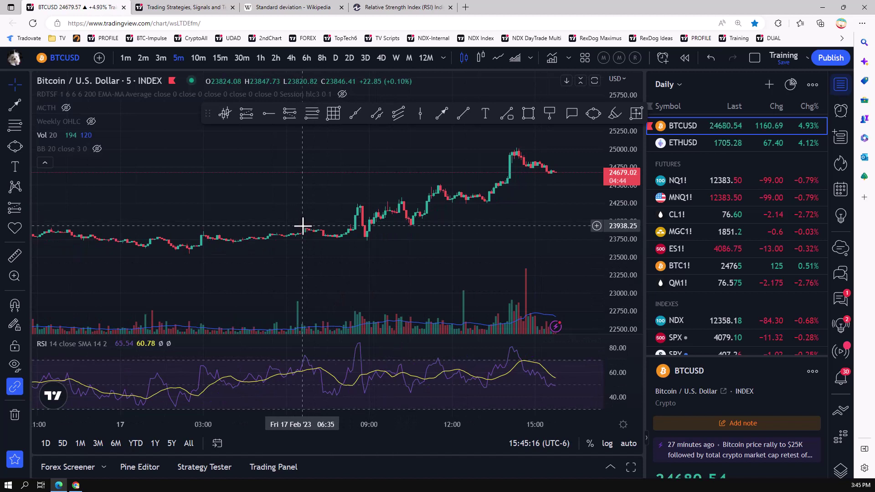
pyautogui.click(421, 114)
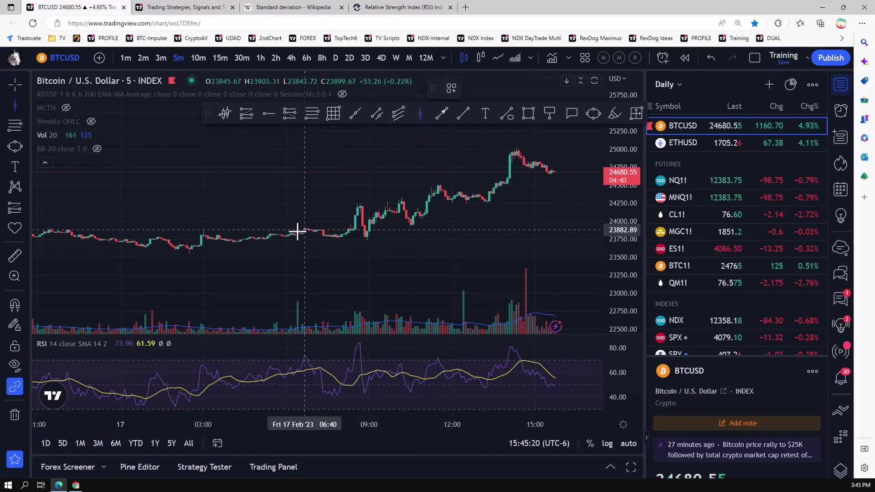
pyautogui.click(305, 232)
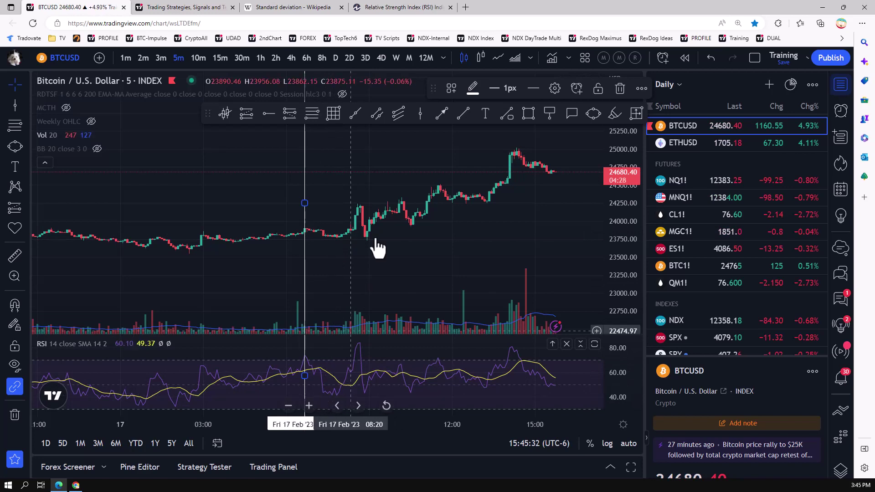
pyautogui.click(421, 114)
pyautogui.click(334, 244)
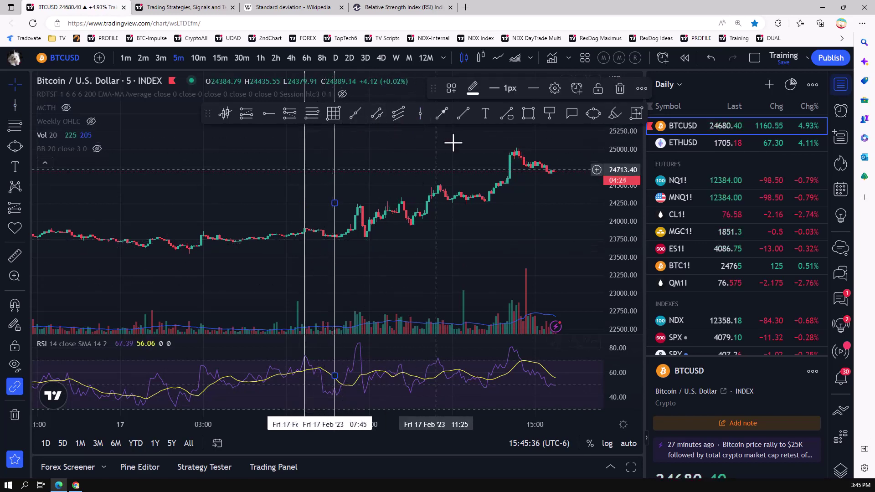
# - Draw a horizontal line at 23764.24, then refit the price chart and enlarge the RSI pane
pyautogui.click(269, 114)
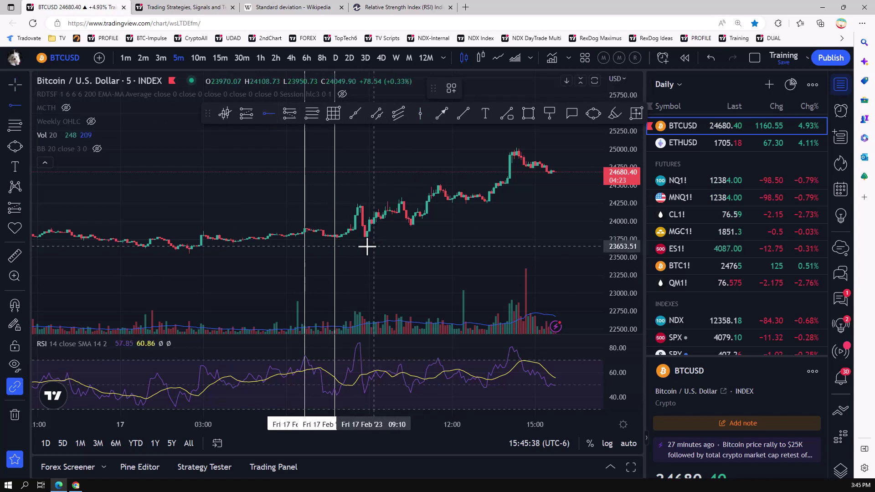
pyautogui.click(323, 238)
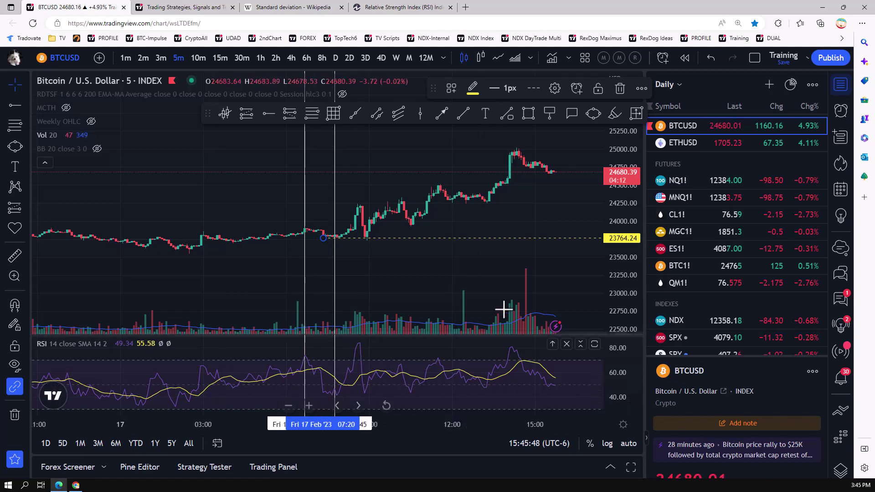
pyautogui.moveTo(621, 276); pyautogui.dragTo(620, 290)
pyautogui.moveTo(371, 276); pyautogui.dragTo(387, 217)
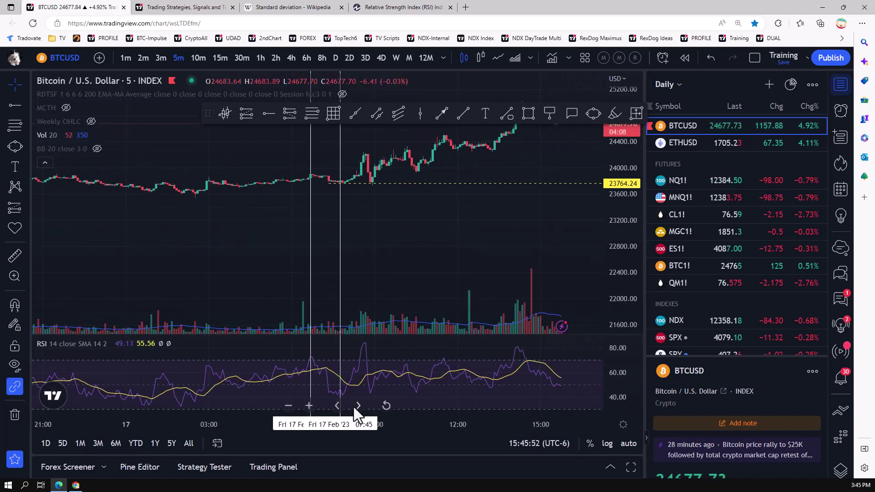
pyautogui.moveTo(365, 338); pyautogui.dragTo(364, 320)
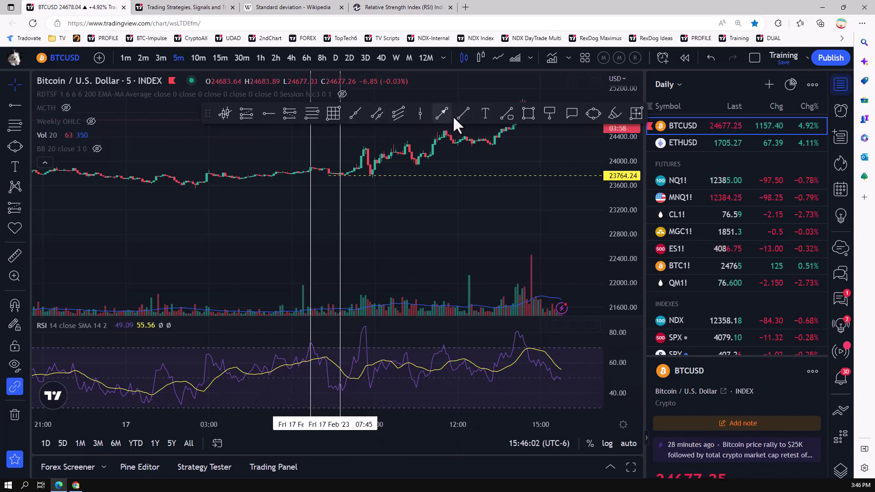
# - Draw a horizontal line in the RSI pane at the 46.81 early-morning low
pyautogui.click(270, 114)
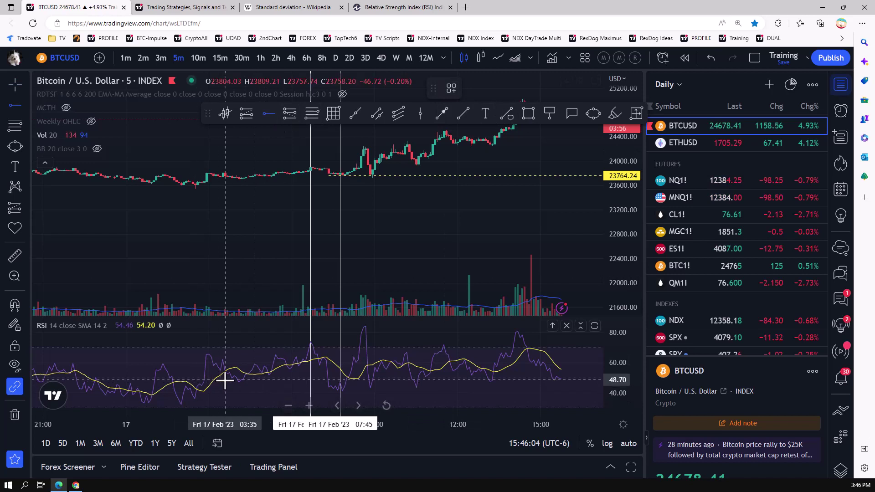
pyautogui.click(336, 176)
pyautogui.click(233, 382)
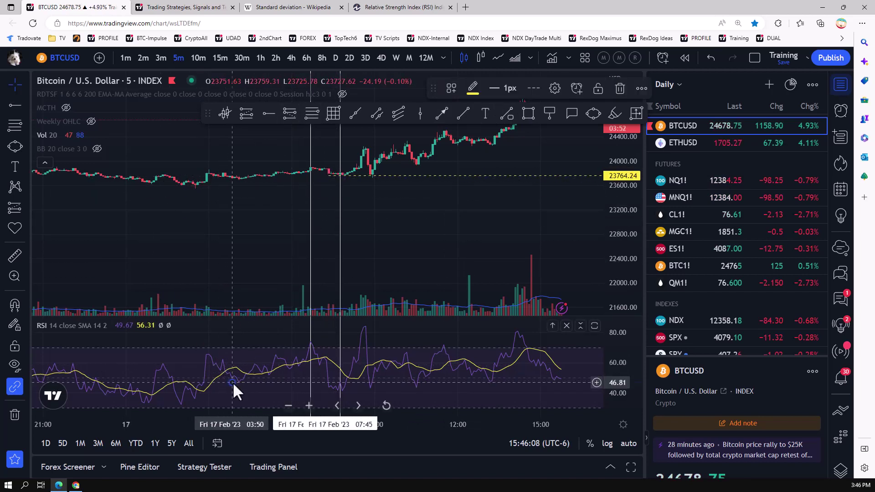